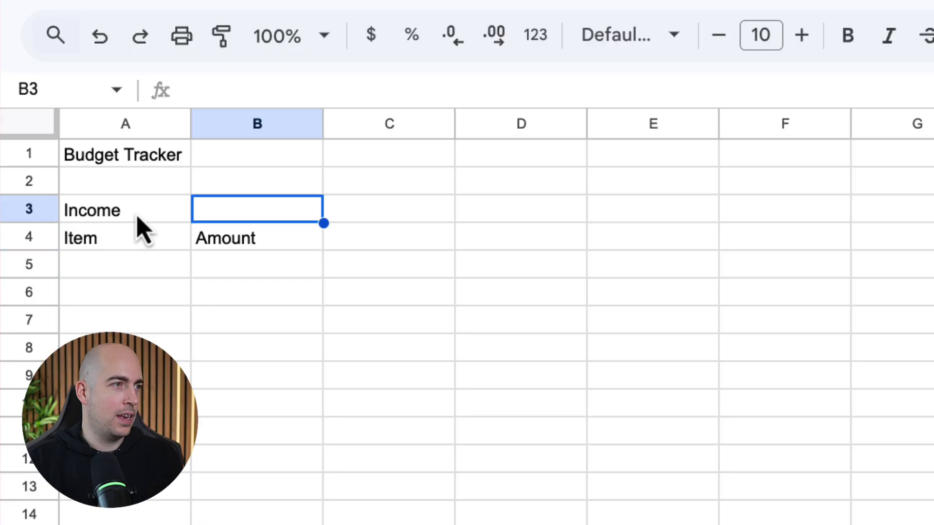
# - Add a "Spending" heading in D3 with the column headers "Item" in D4 and "Amount" in E4
pyautogui.press('Right')
pyautogui.press('Right')
pyautogui.write('Spending')
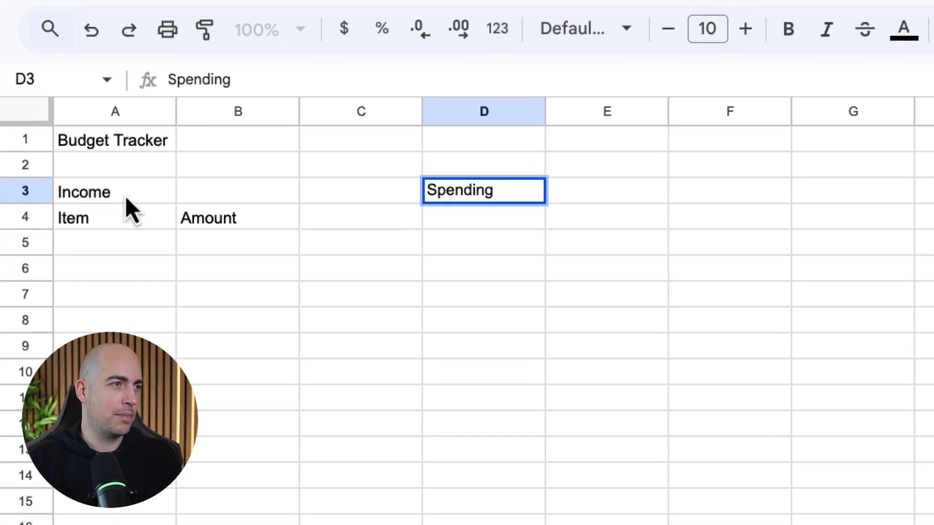
pyautogui.press('Return')
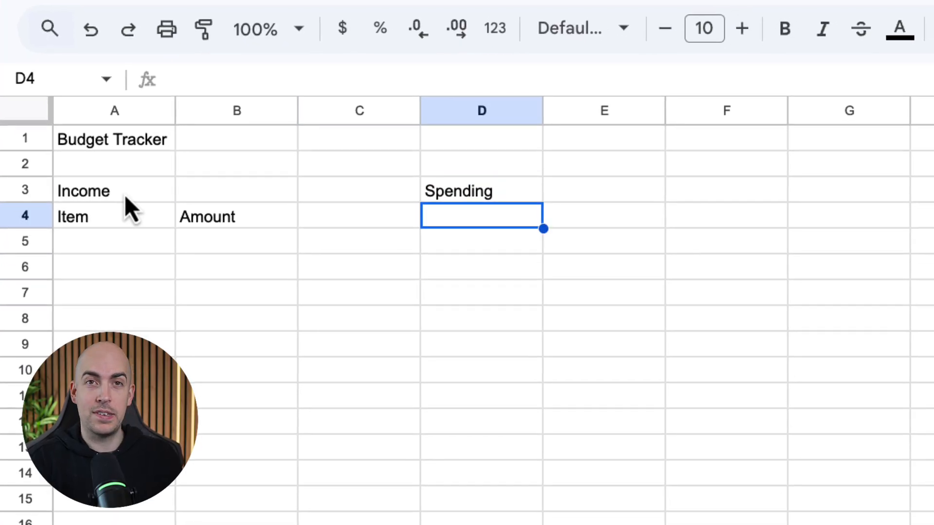
pyautogui.write('Item')
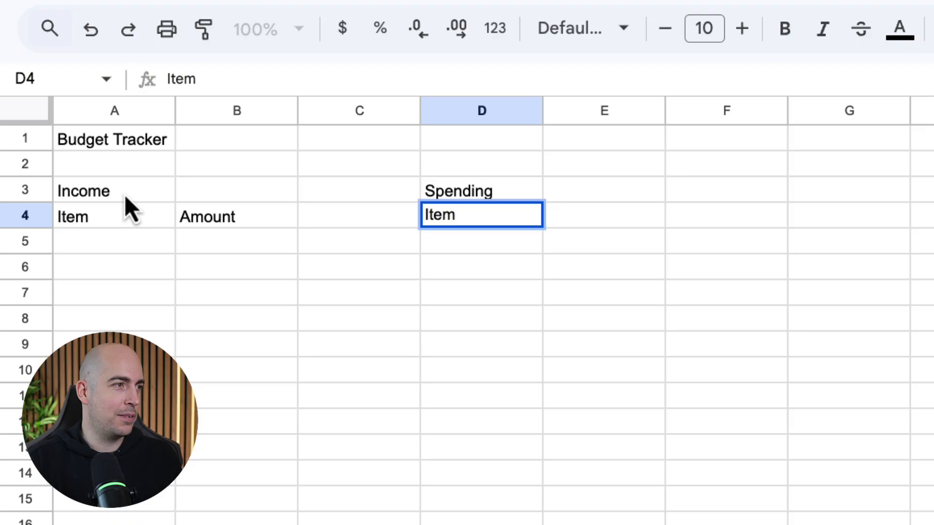
pyautogui.press('Tab')
pyautogui.write('Amount')
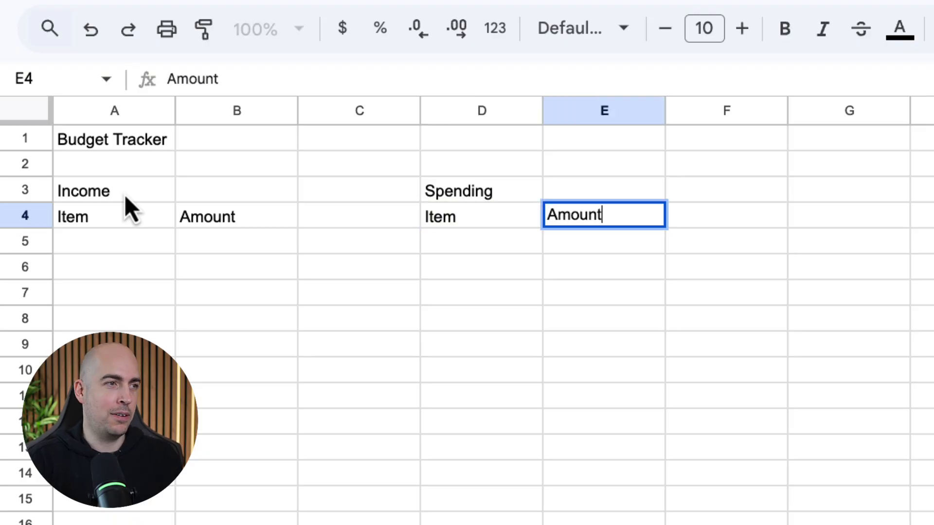
pyautogui.press('Return')
# - Create a "Totals" block starting in G3, with the row labels Income, Spending and Remaining in G4 to G6
pyautogui.press('Up')
pyautogui.press('Up')
pyautogui.press('Right')
pyautogui.press('Right')
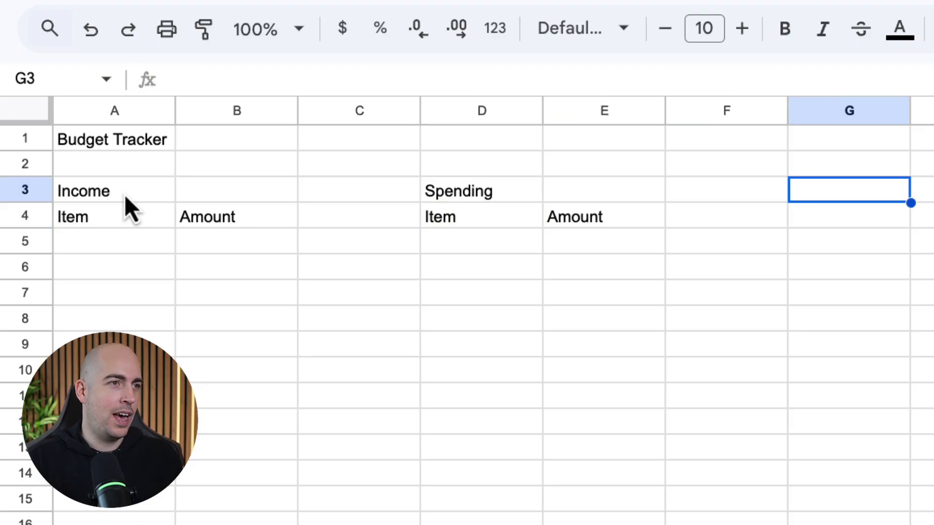
pyautogui.write('Totals')
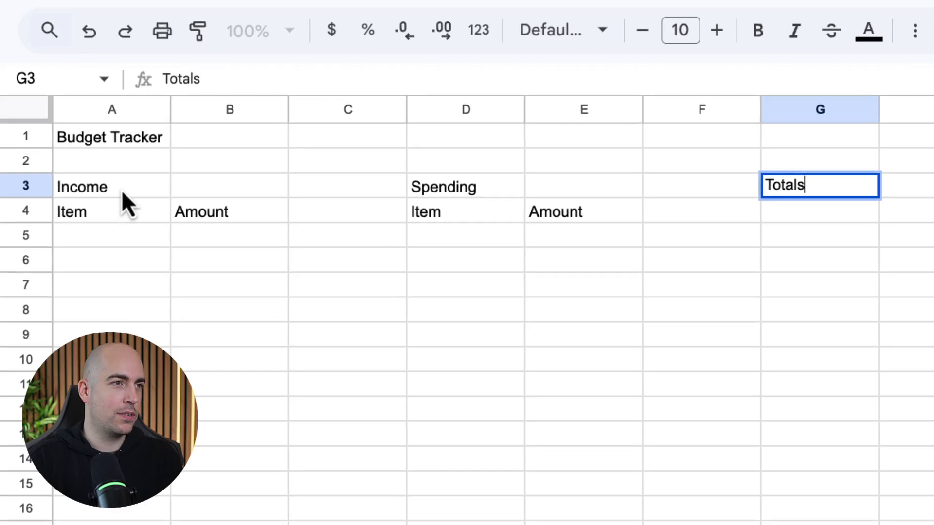
pyautogui.press('Return')
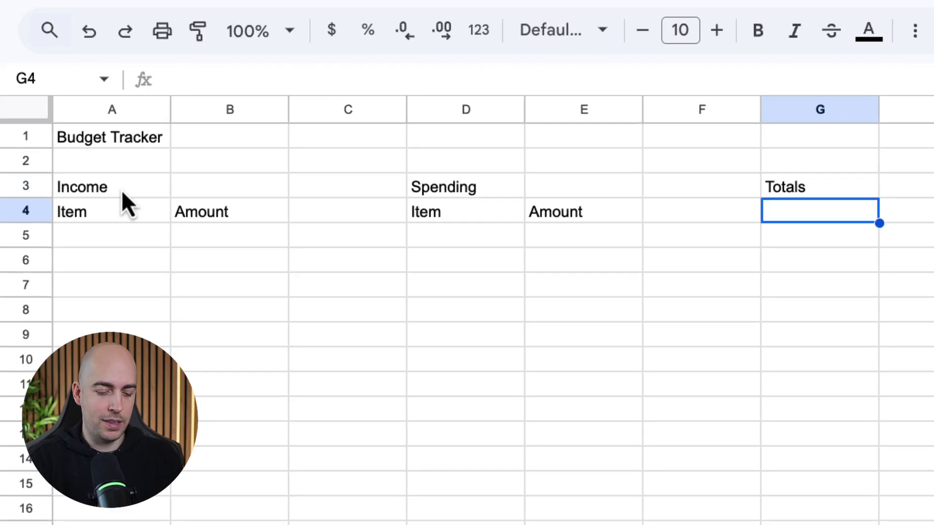
pyautogui.write('Income')
pyautogui.press('Return')
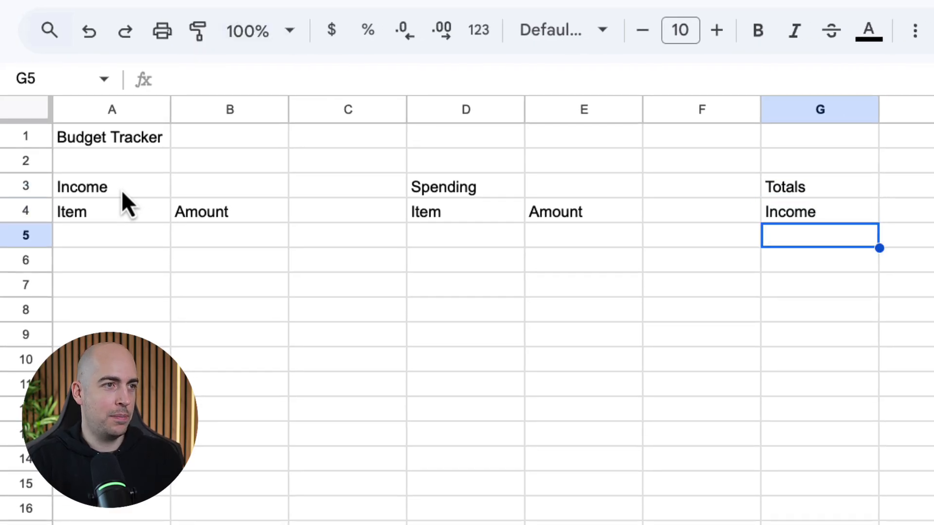
pyautogui.write('Spending')
pyautogui.press('Return')
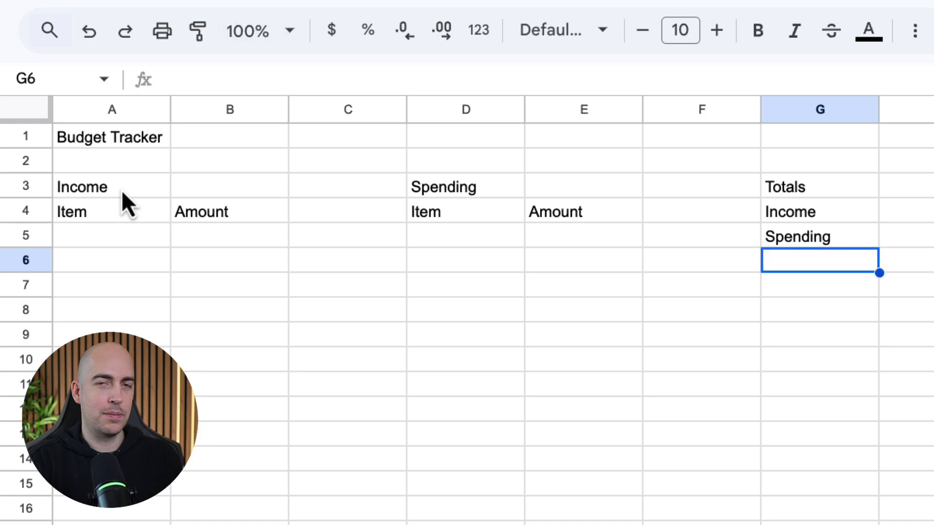
pyautogui.write('Remaining')
pyautogui.press('Return')
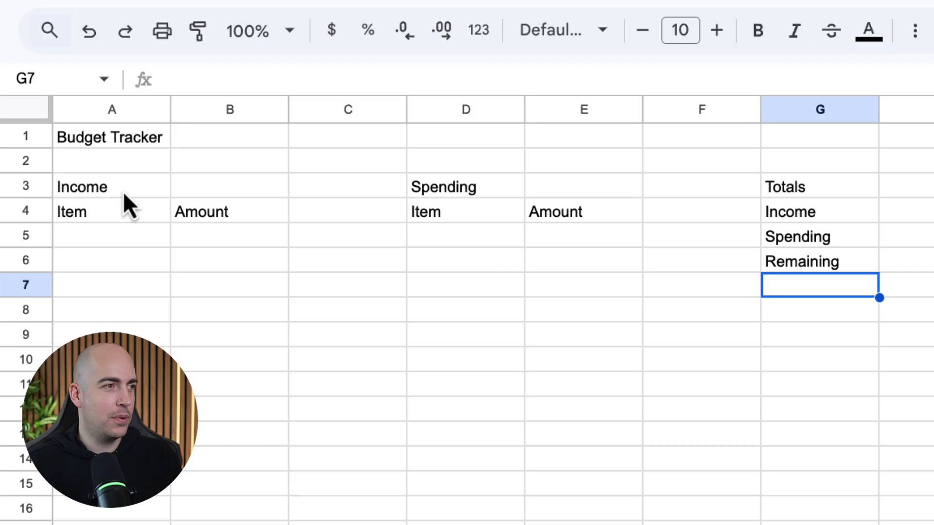
# - Enter two income items from row 5 on: Salary 1 with 1000 and Salary 2 with 3000
pyautogui.click(126, 238)
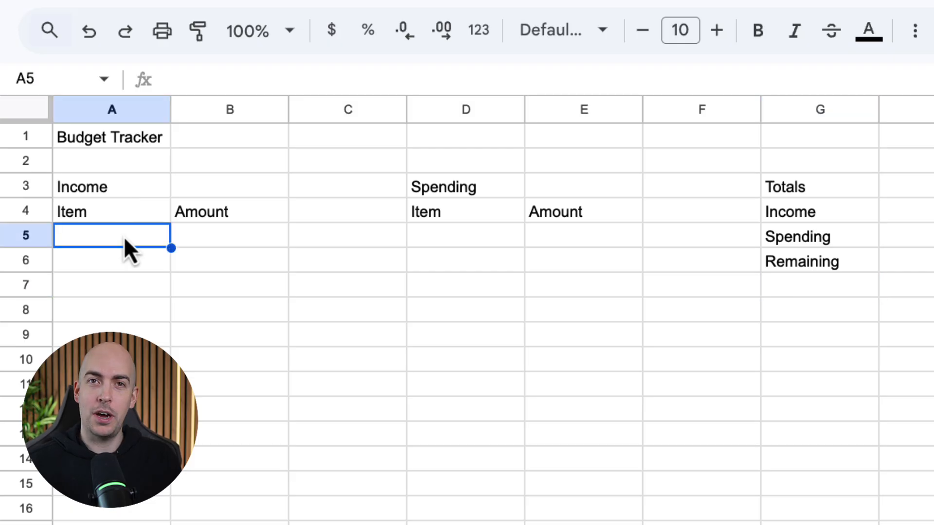
pyautogui.write('Sal')
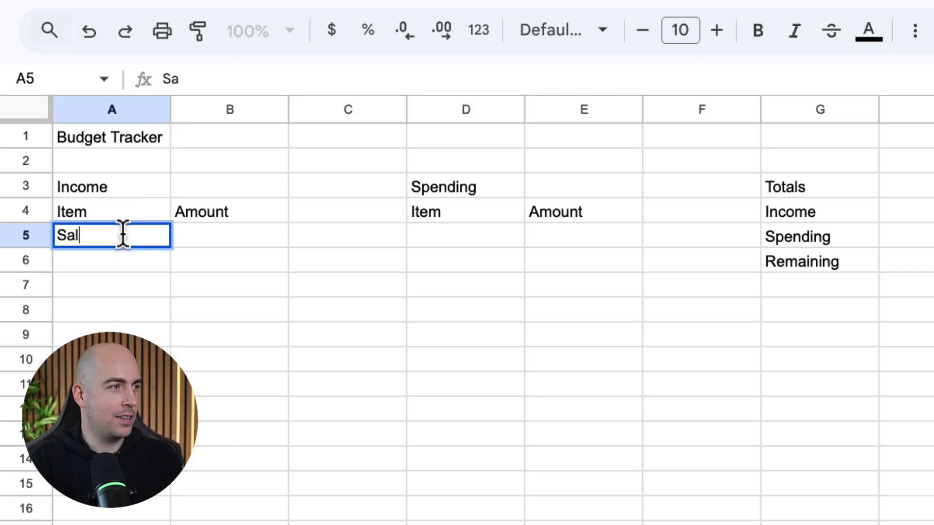
pyautogui.write('ary 1')
pyautogui.press('Tab')
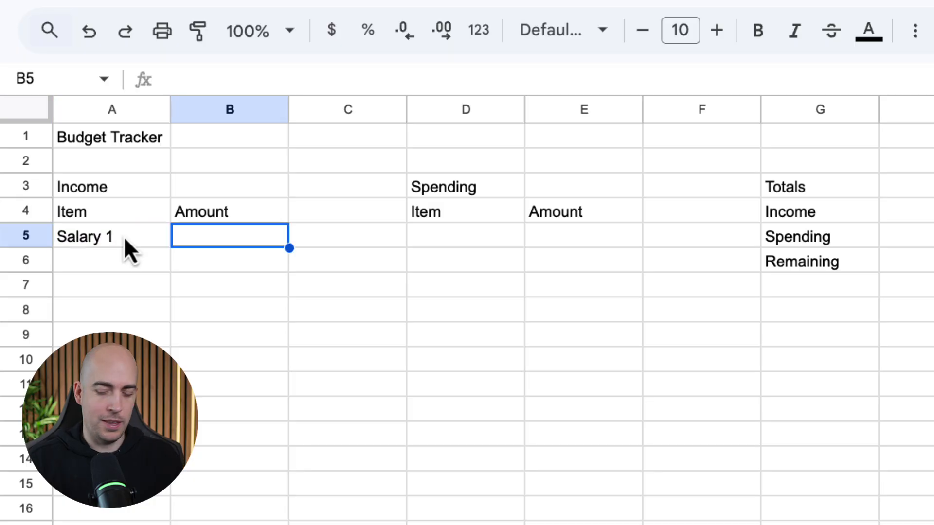
pyautogui.write('1000')
pyautogui.press('Return')
pyautogui.press('Left')
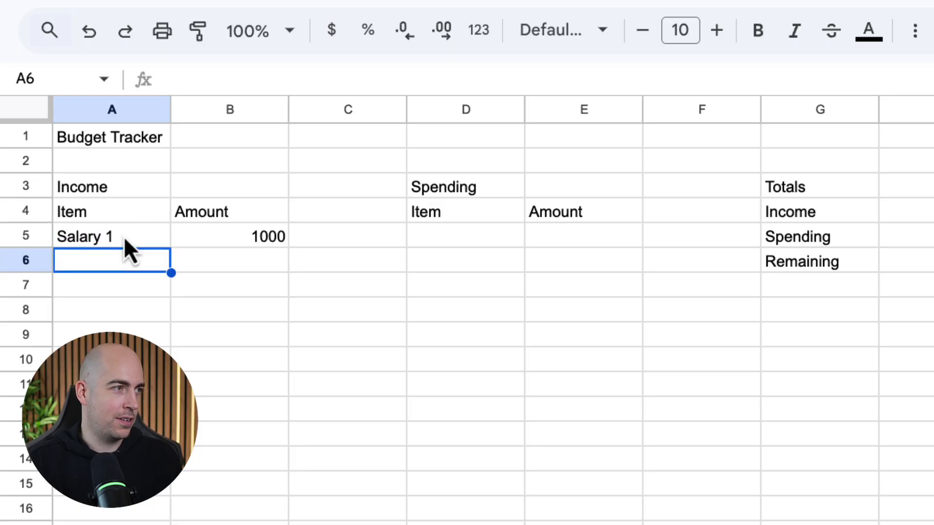
pyautogui.write('Salary 2')
pyautogui.press('Tab')
pyautogui.write('3000')
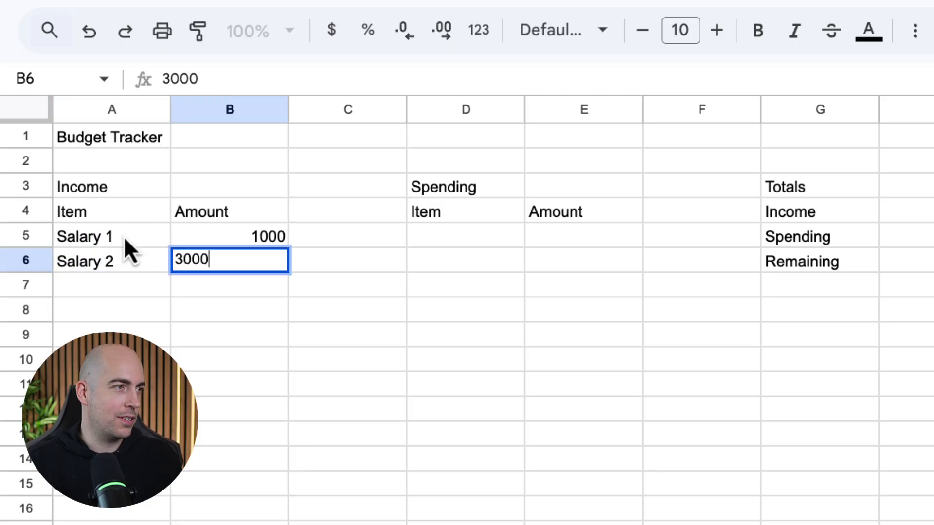
pyautogui.press('Return')
# - Add a "Side hustle" income item with an amount of 200 in row 7
pyautogui.write('Side hustle')
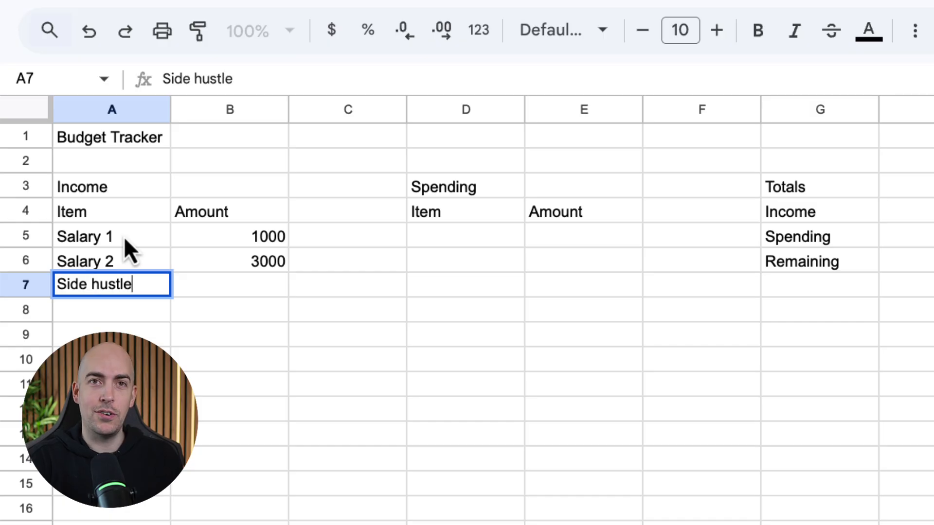
pyautogui.press('Tab')
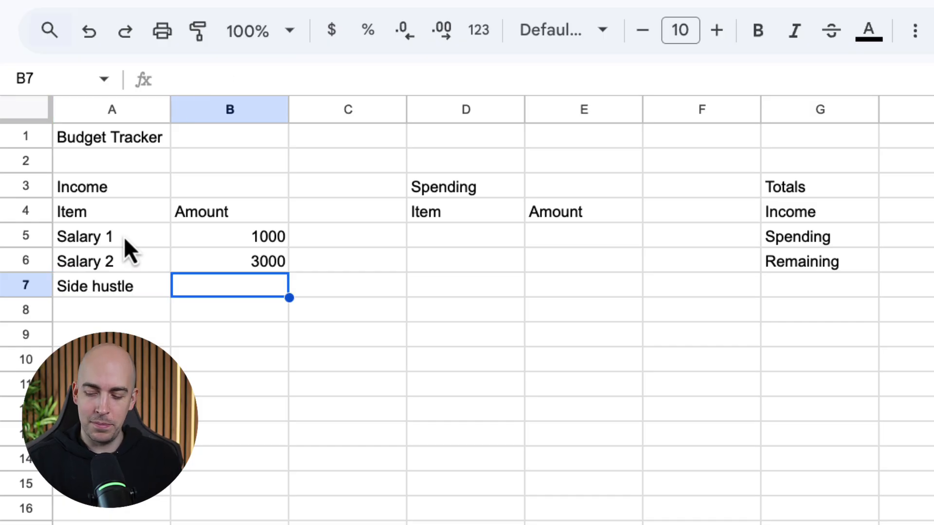
pyautogui.write('200')
pyautogui.press('Down')
# - Enter the first two spending items from D5 on: Netflix with 20 and Spotify with 20
pyautogui.click(497, 238)
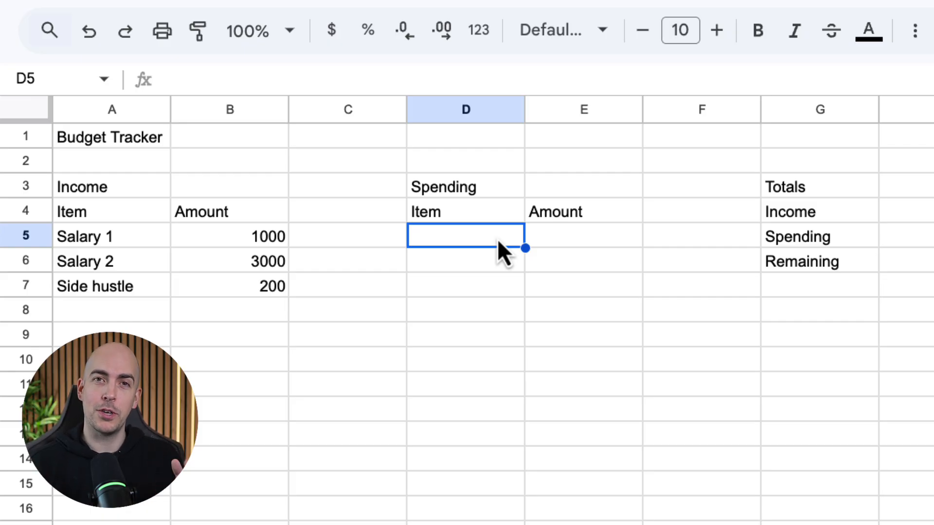
pyautogui.write('Netflix')
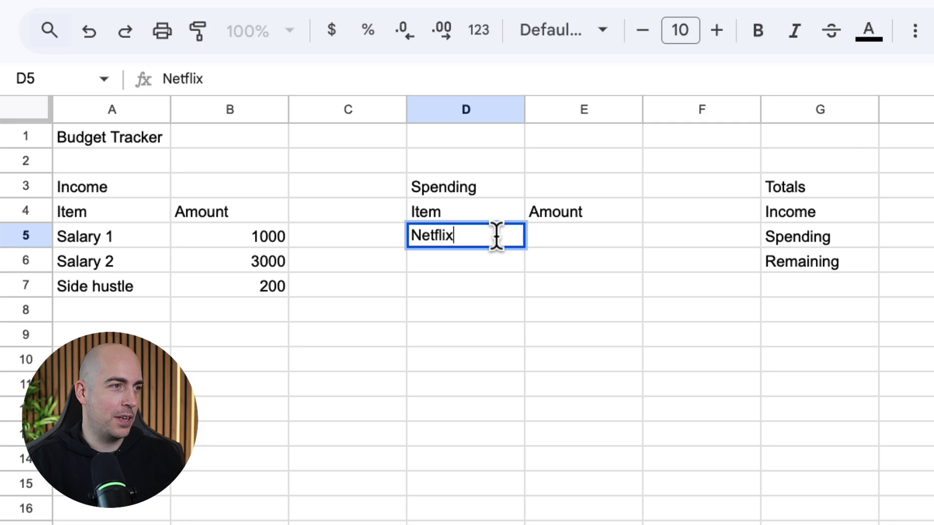
pyautogui.press('Tab')
pyautogui.write('20')
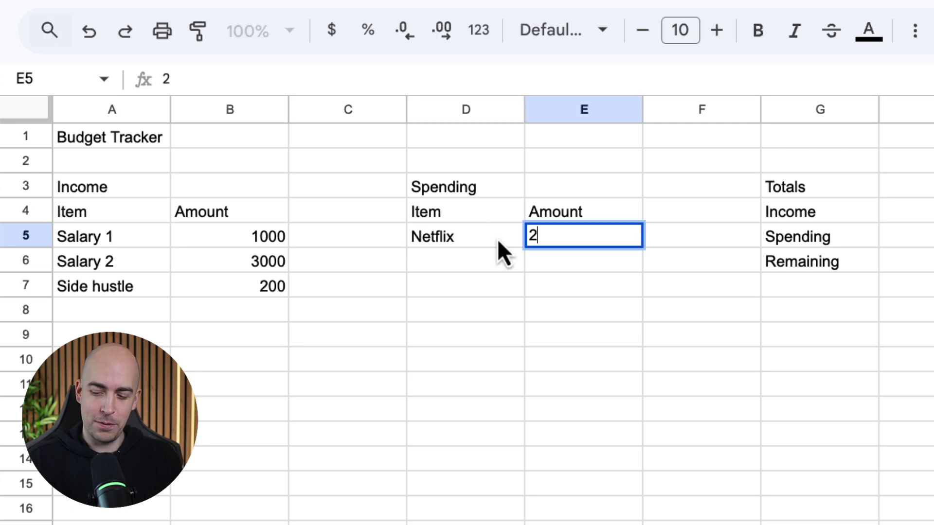
pyautogui.press('Return')
pyautogui.press('Left')
pyautogui.write('Spotify')
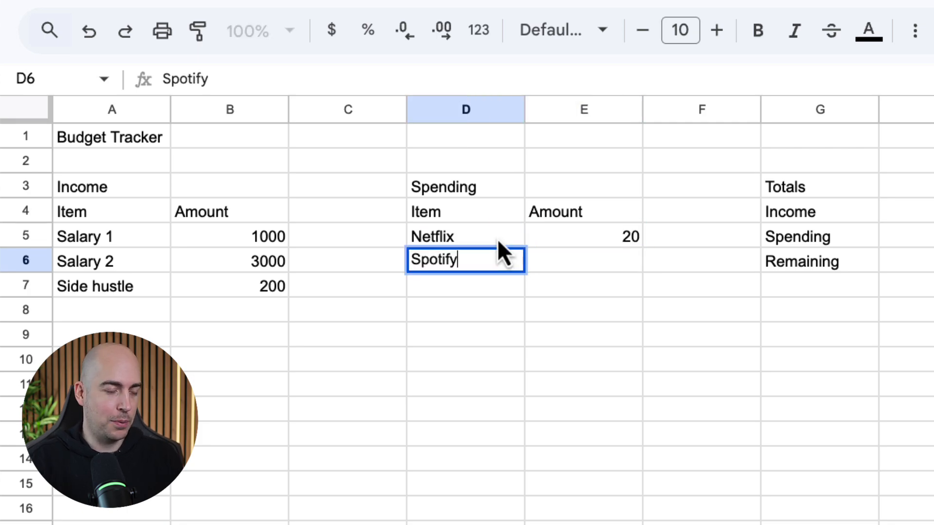
pyautogui.click(497, 238)
# - Add the spending items Rent with 500 in row 7 and Electricity with 50 in row 8
pyautogui.write('Re')
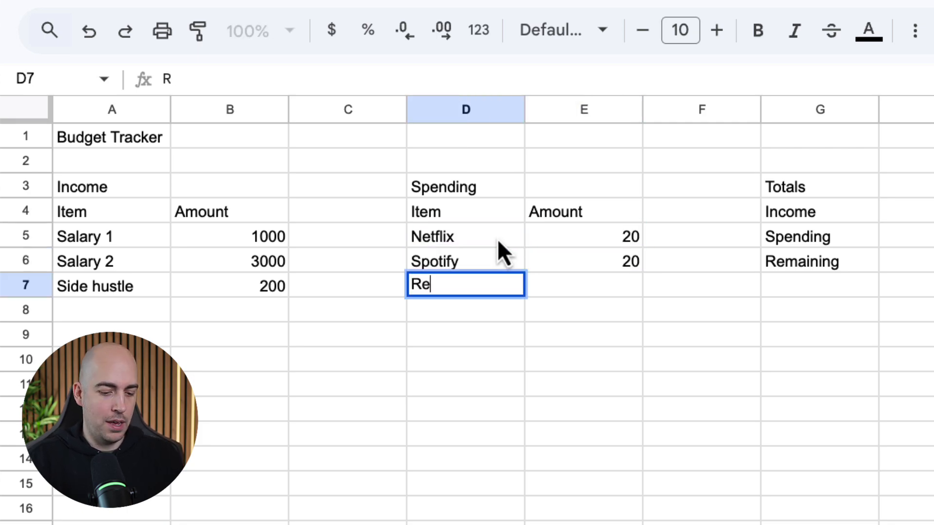
pyautogui.write('nt')
pyautogui.press('Return')
pyautogui.write('Ele')
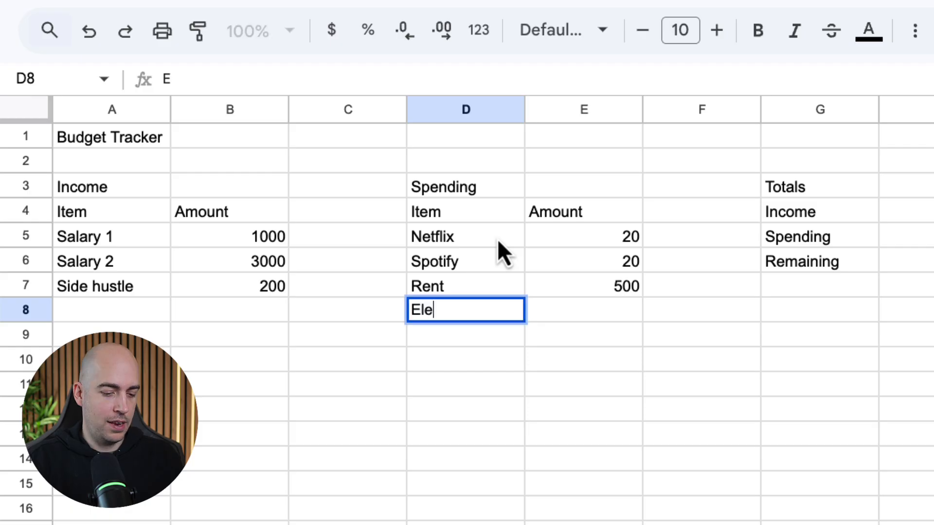
pyautogui.write('ct')
# - Add a "Cell phone" spending item with an amount of 40 in row 9
pyautogui.write('C')
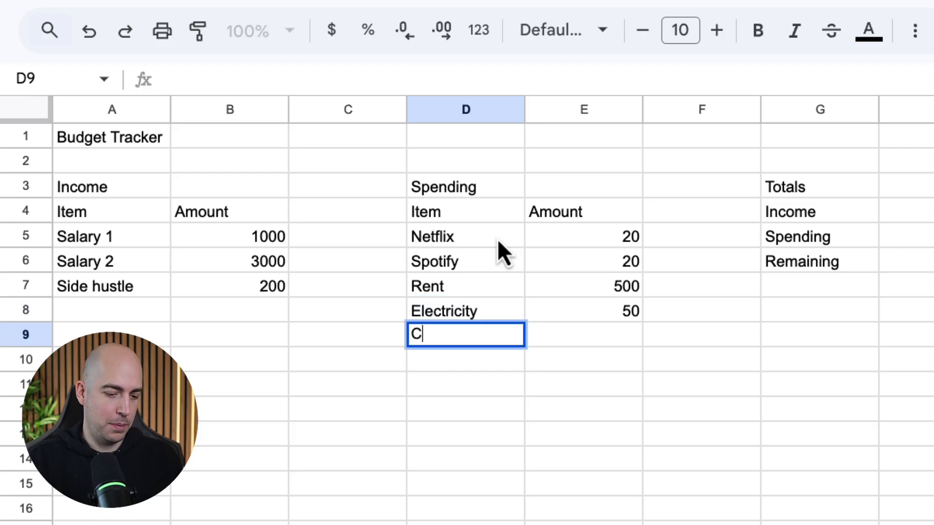
pyautogui.write('ell')
pyautogui.write('phone')
pyautogui.press('Tab')
pyautogui.write('40')
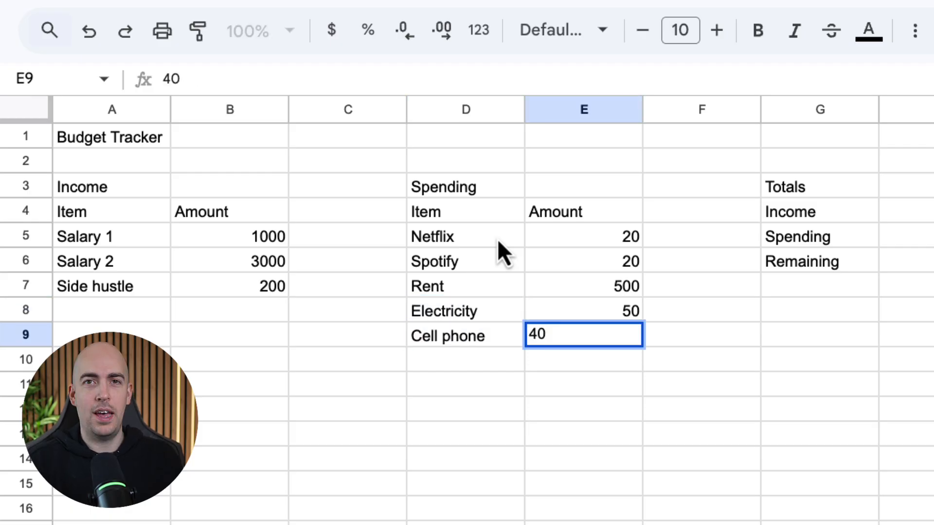
pyautogui.press('Return')
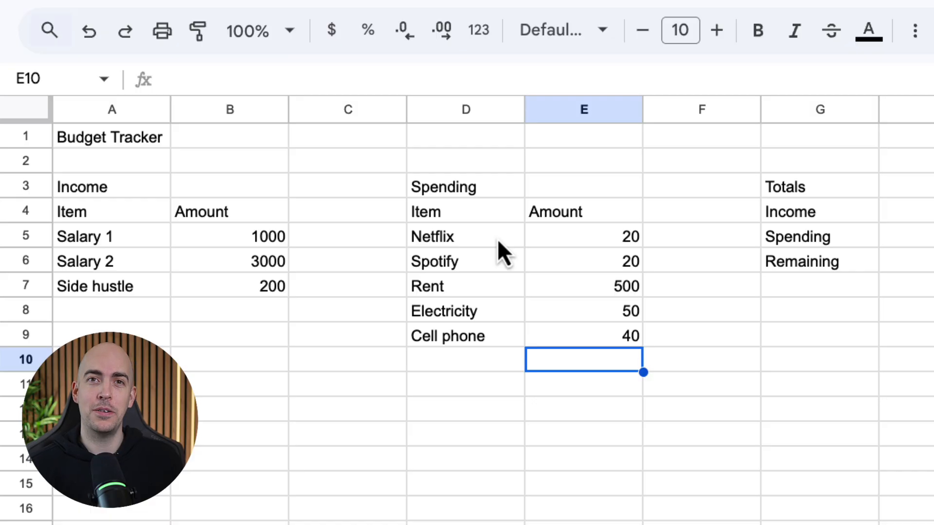
# - Calculate total income in H4 with a SUM over B5:B15, and reject the suggested autofill for the cells below
pyautogui.click(906, 215)
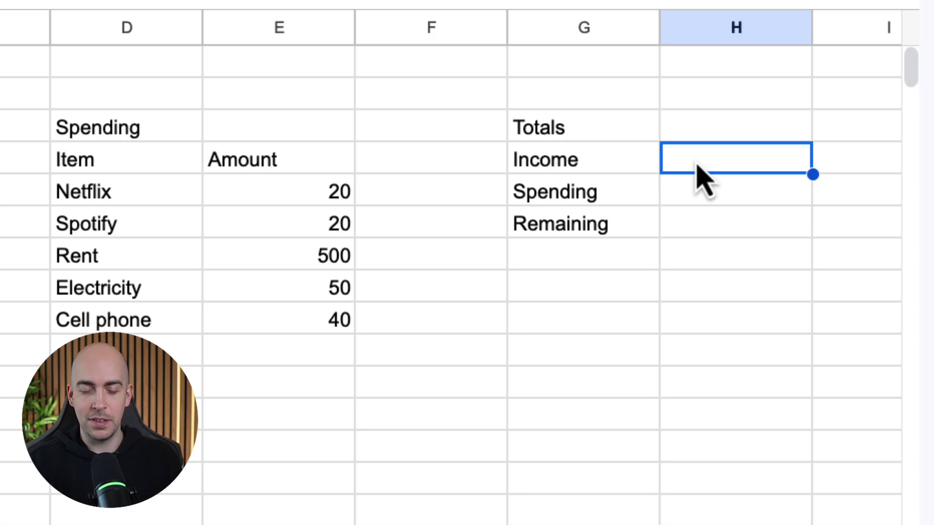
pyautogui.write('=')
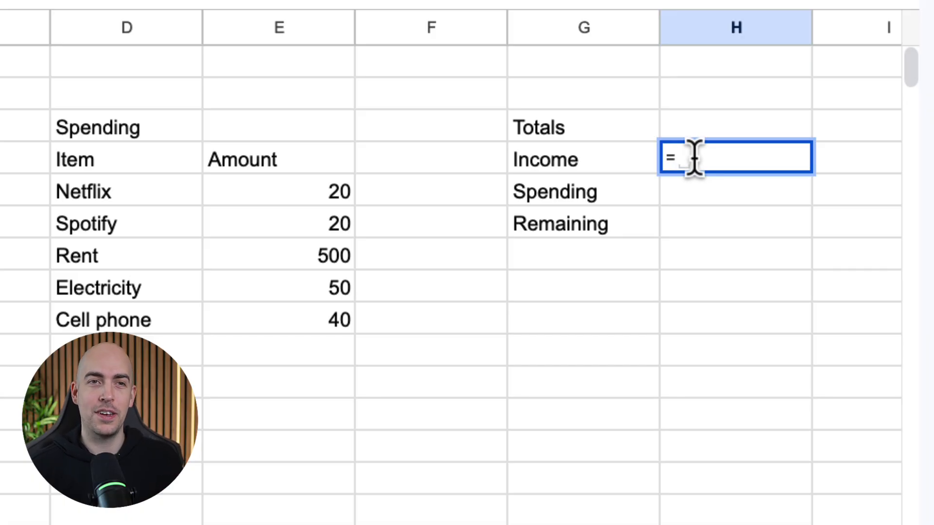
pyautogui.write('SU')
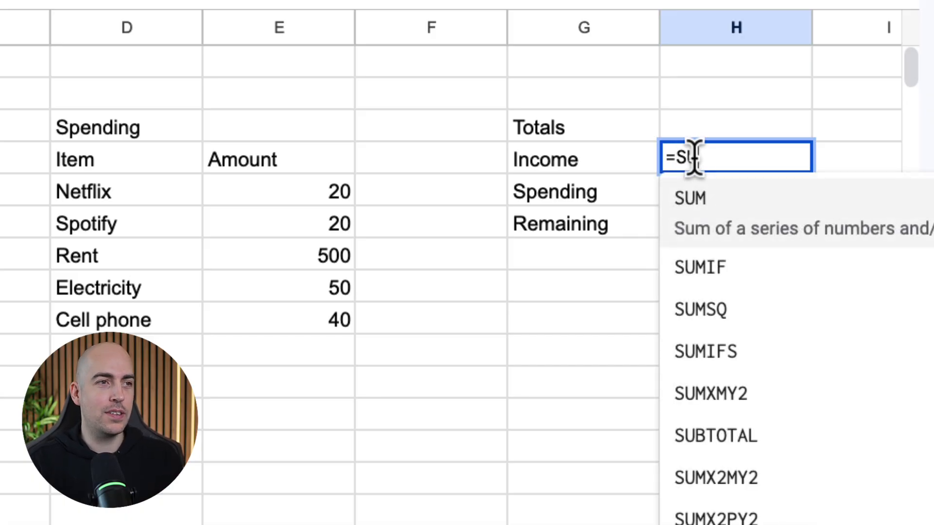
pyautogui.write('M')
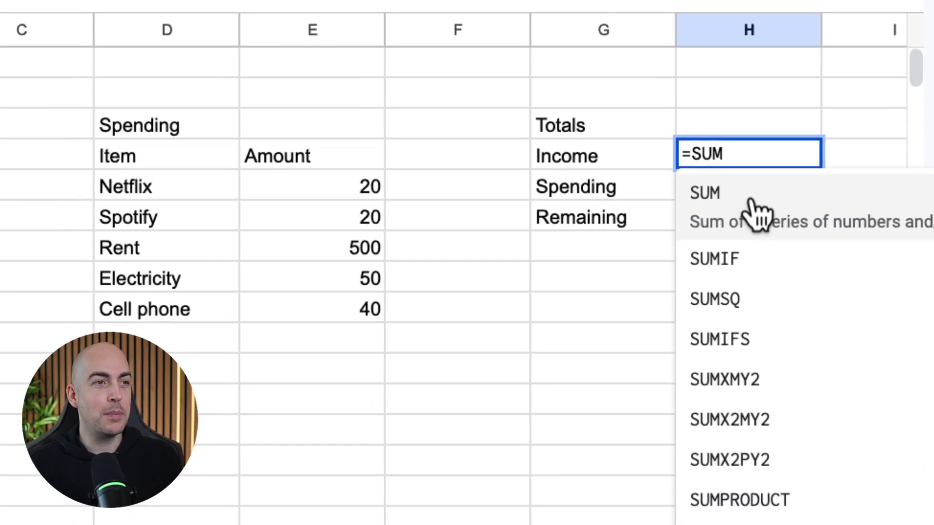
pyautogui.click(754, 209)
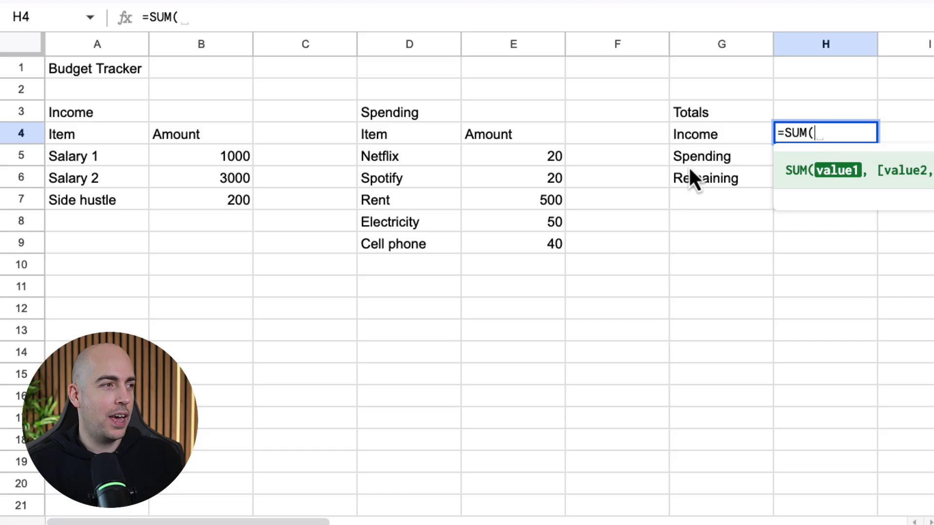
pyautogui.click(200, 163)
pyautogui.moveTo(200, 160); pyautogui.dragTo(205, 377)
pyautogui.press('Return')
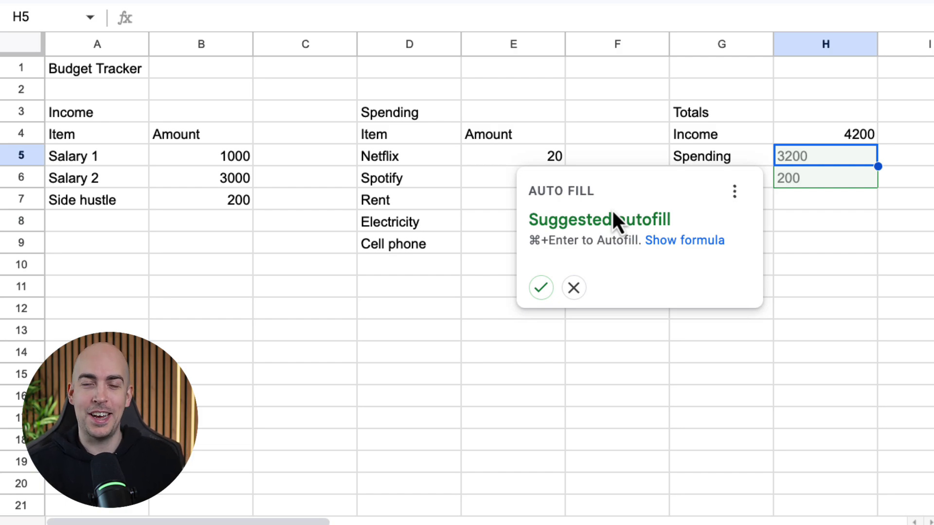
pyautogui.click(574, 288)
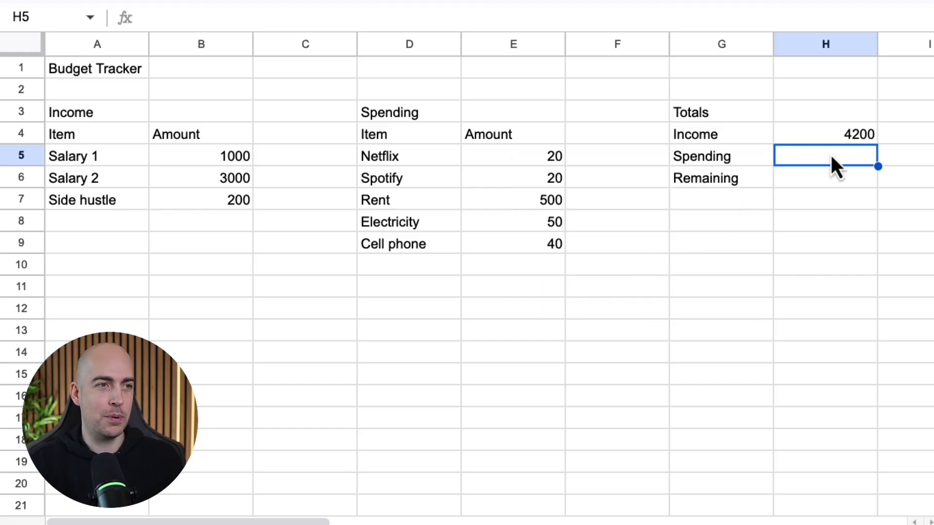
# - Calculate total spending in H5 with a SUM over E5:E35
pyautogui.write('=SUM')
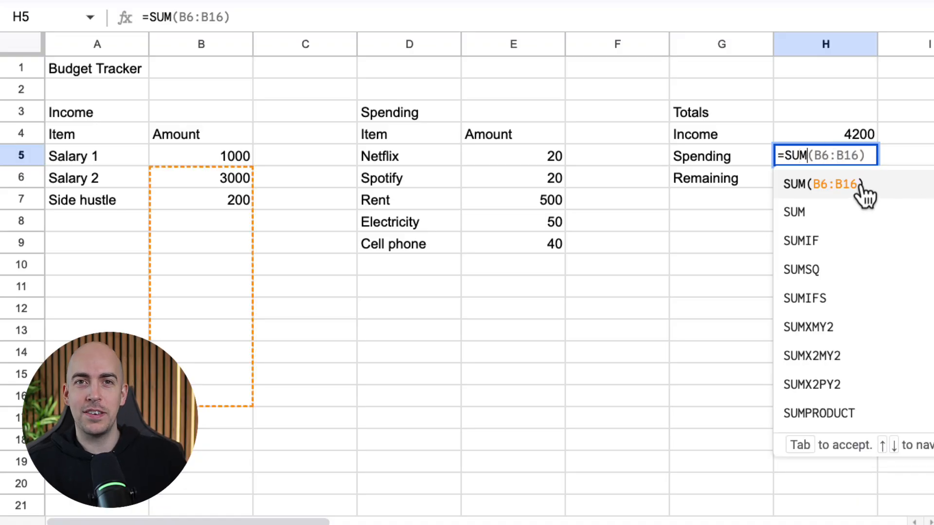
pyautogui.click(815, 225)
pyautogui.click(506, 157)
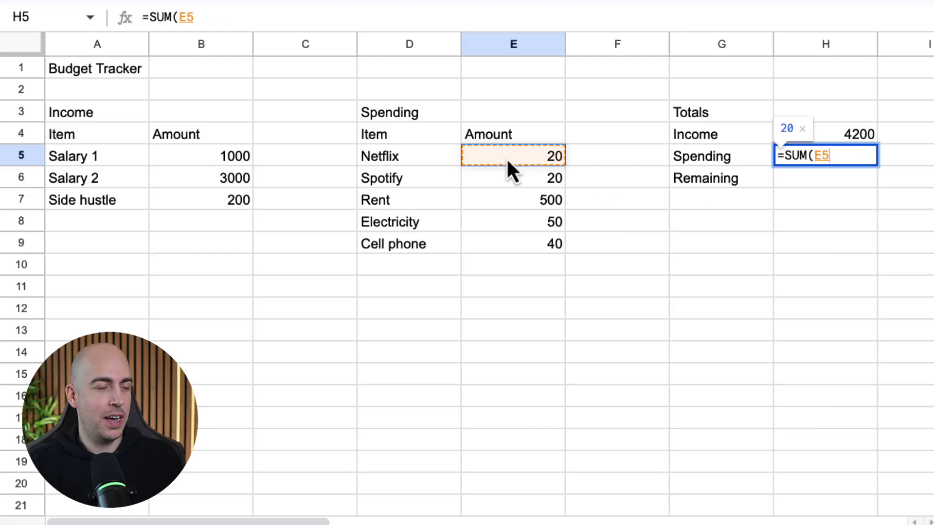
pyautogui.moveTo(506, 158); pyautogui.dragTo(526, 490)
pyautogui.scroll(3, 535, 442)
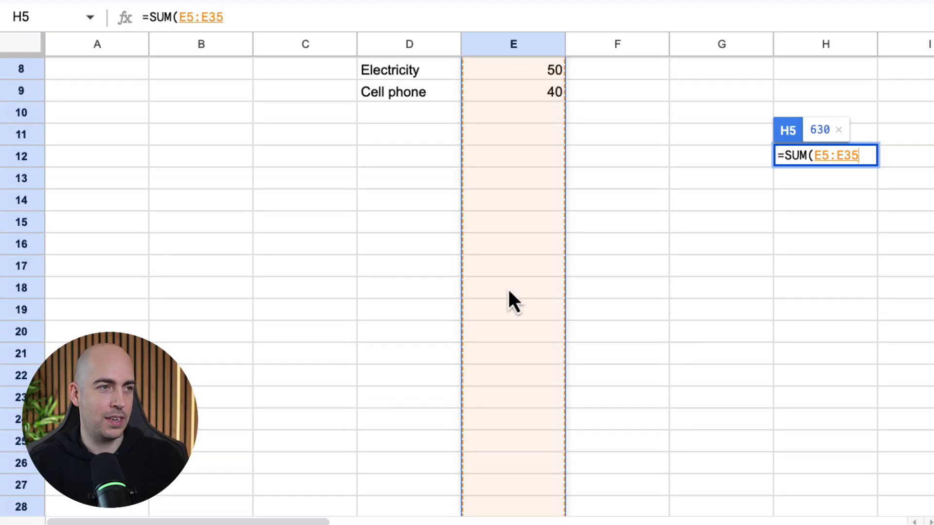
pyautogui.scroll(3, 508, 290)
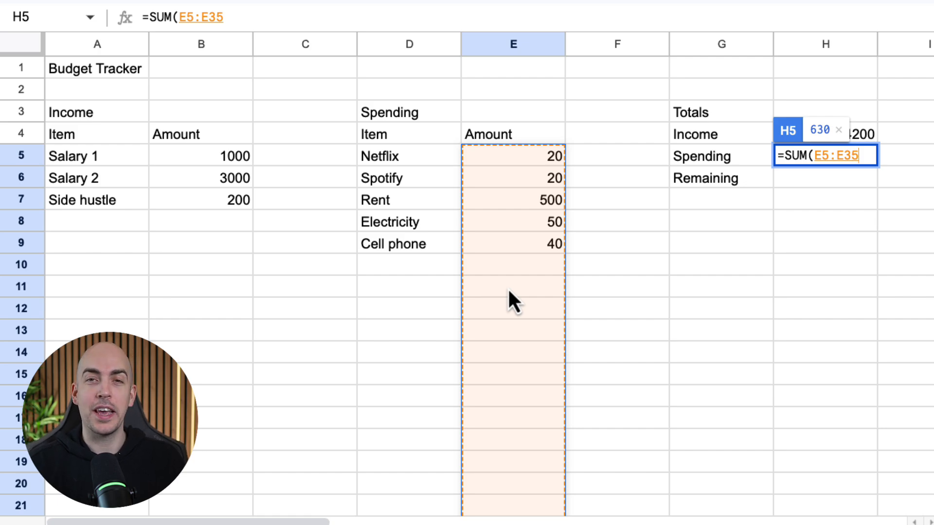
pyautogui.press('Return')
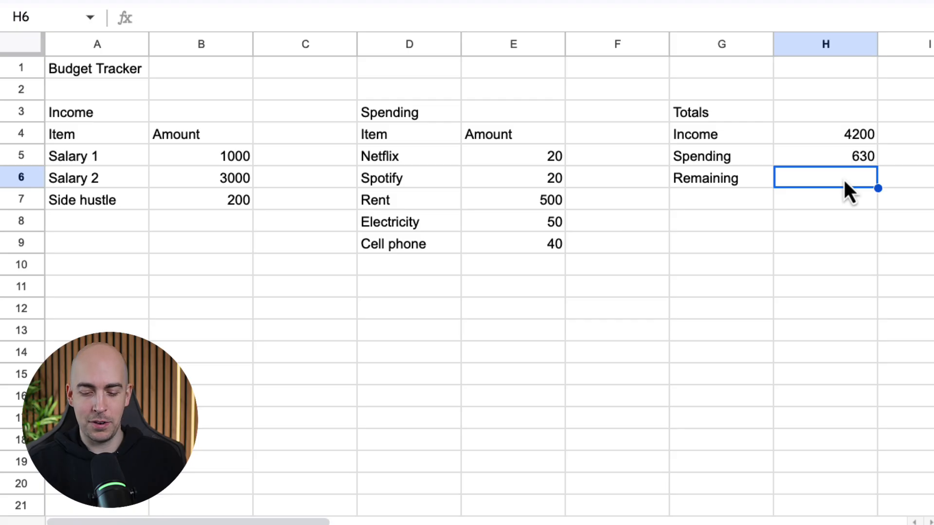
# - Calculate the remaining amount in H6 with the formula =H4-H5, and dismiss the pre-built tables suggestions
pyautogui.write('=')
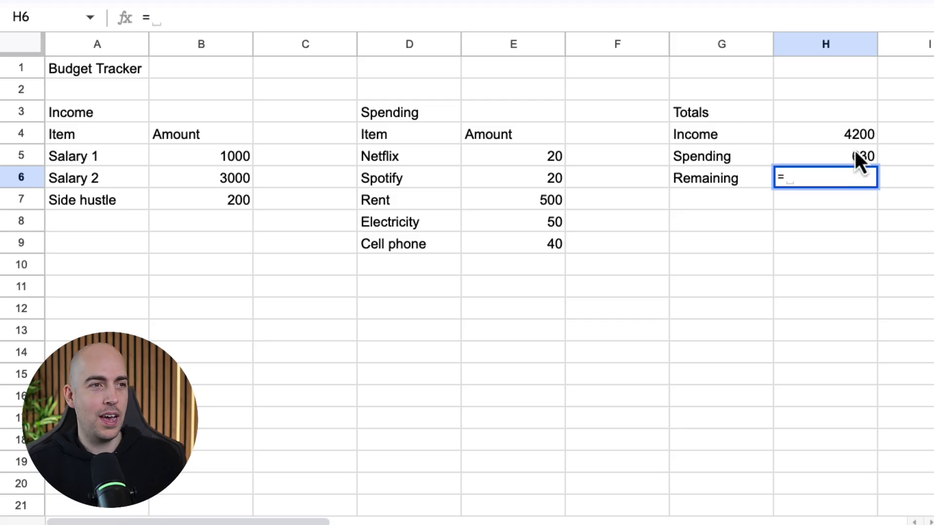
pyautogui.click(854, 136)
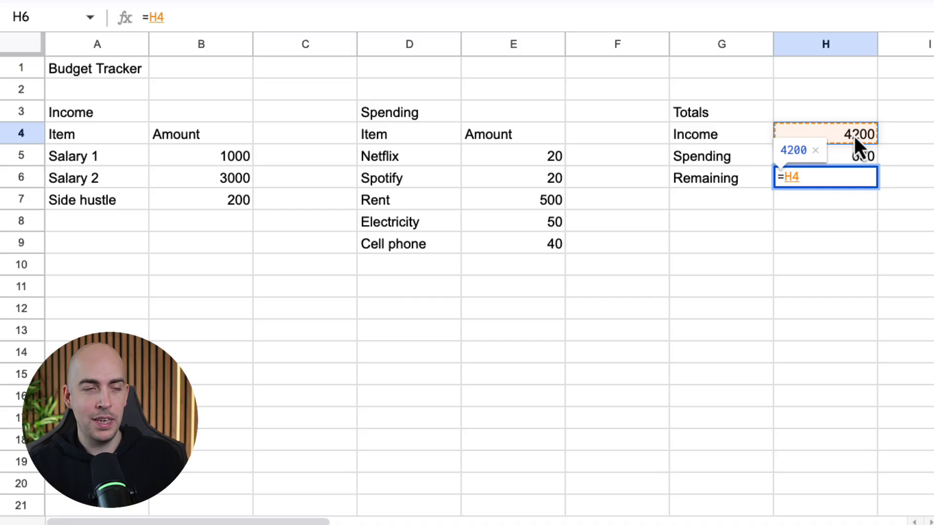
pyautogui.write('-')
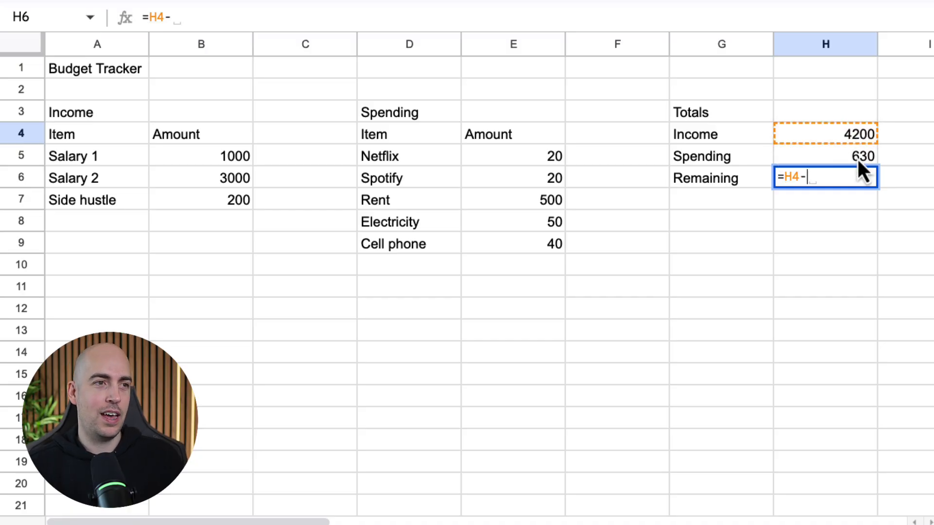
pyautogui.click(856, 157)
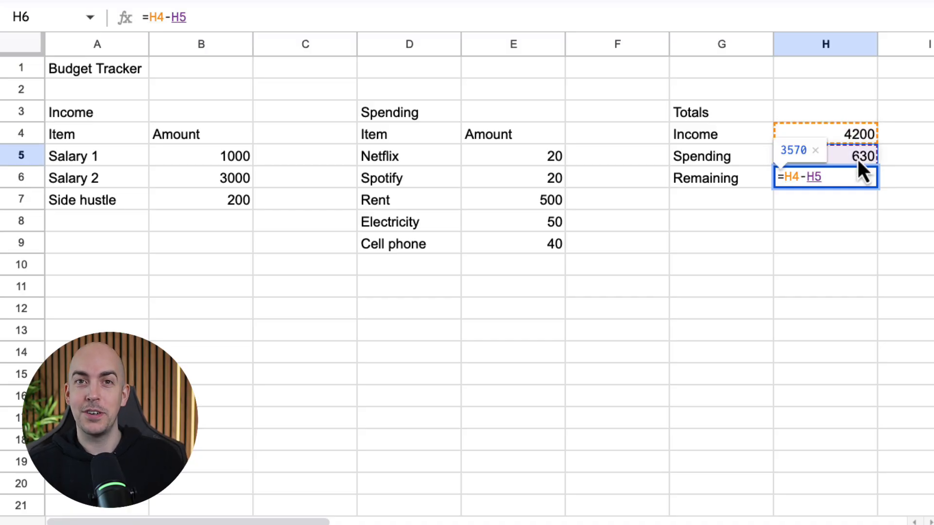
pyautogui.press('Return')
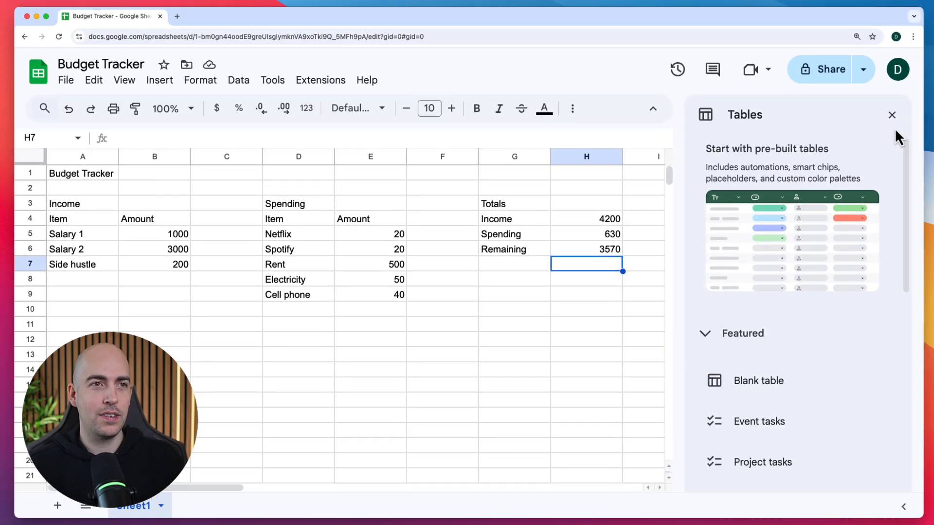
pyautogui.click(892, 117)
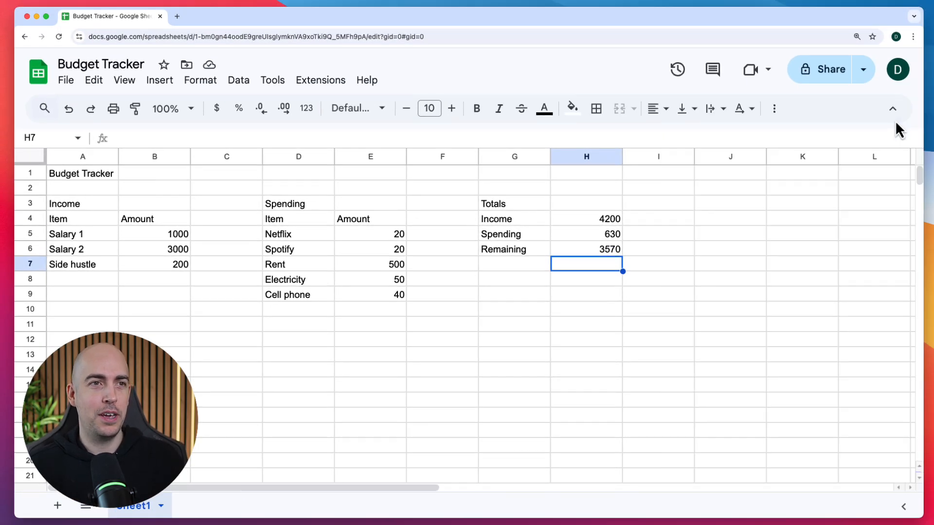
# - Merge cells A1:I1 into one title cell for "Budget Tracker"
pyautogui.click(71, 172)
pyautogui.moveTo(115, 181); pyautogui.dragTo(584, 180)
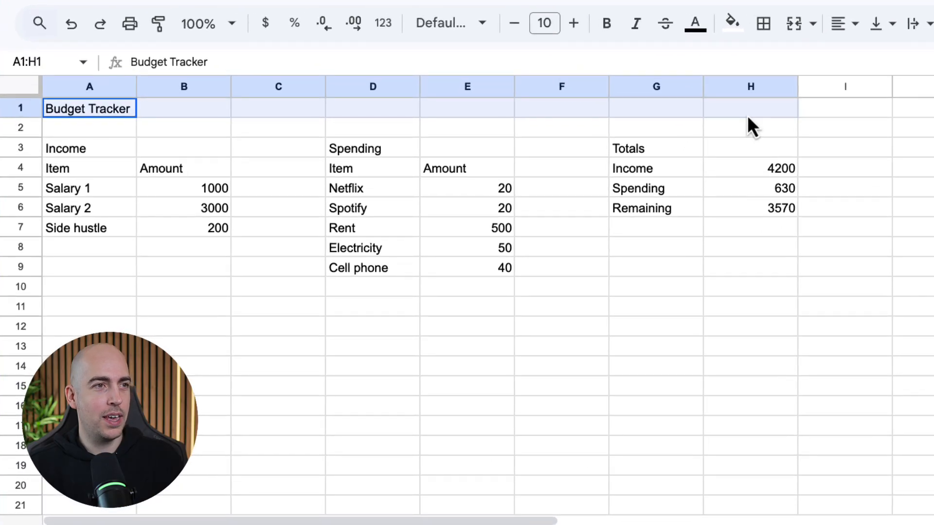
pyautogui.moveTo(748, 118); pyautogui.dragTo(819, 125)
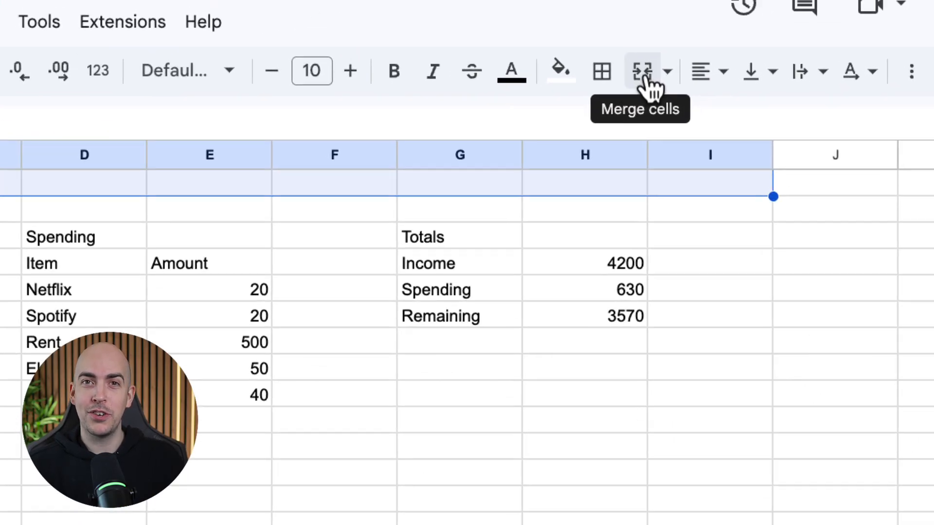
pyautogui.click(762, 34)
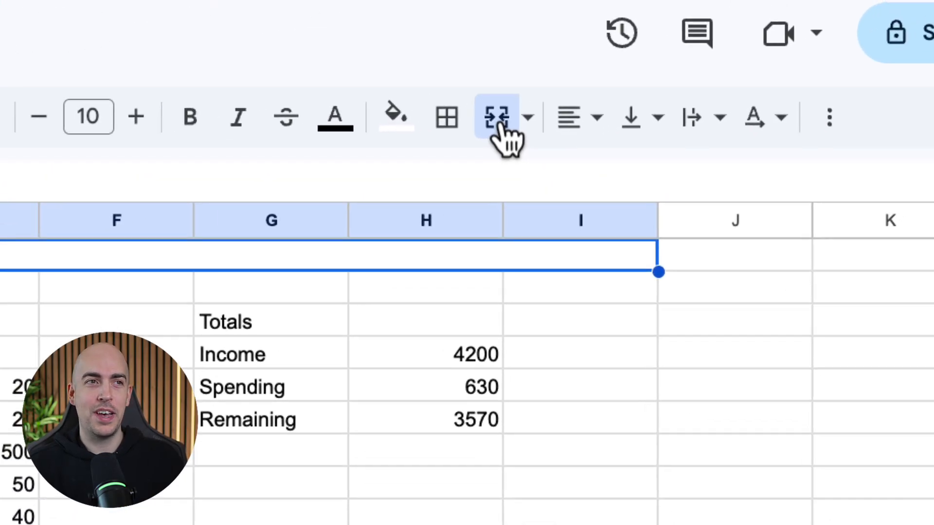
# - Give the merged Budget Tracker title a black fill and white text
pyautogui.click(696, 33)
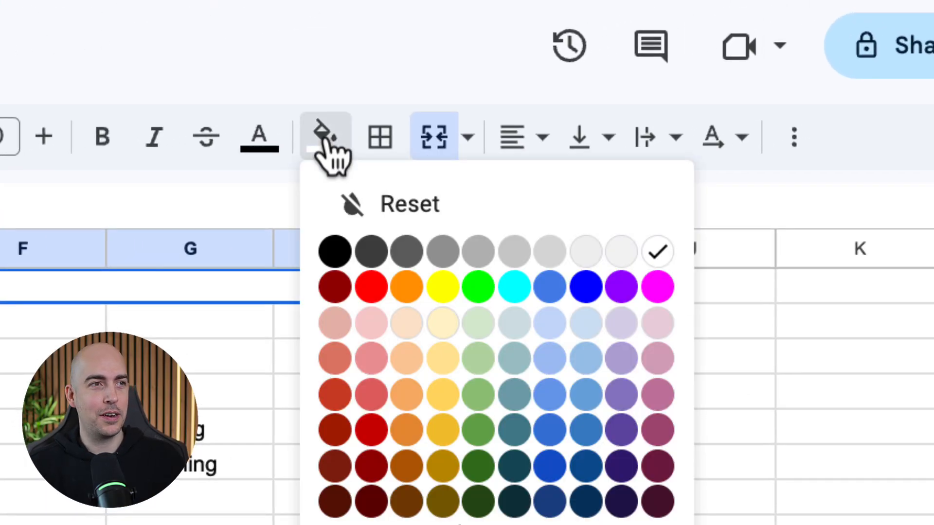
pyautogui.click(335, 253)
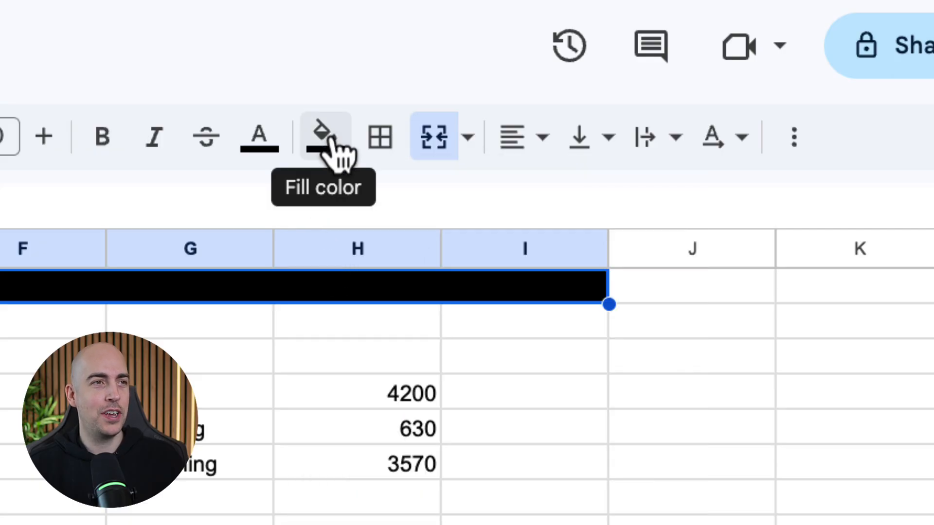
pyautogui.click(270, 145)
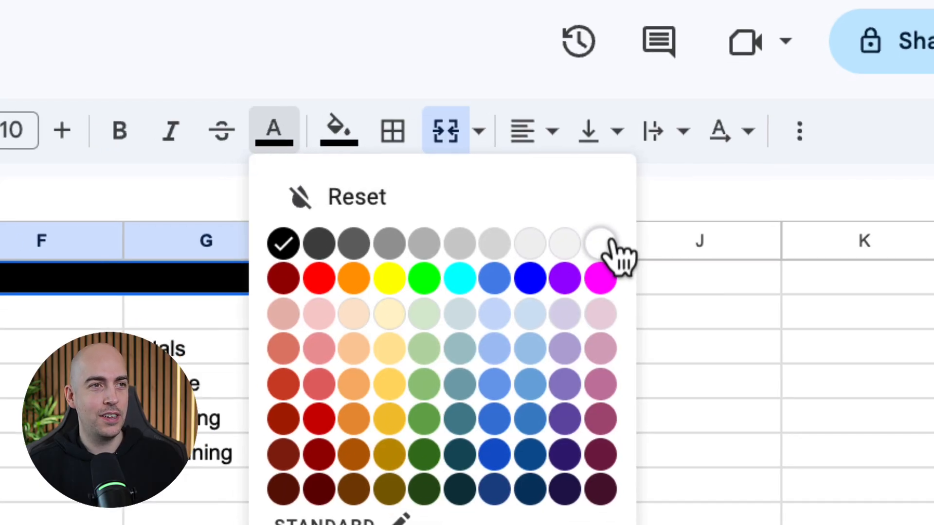
pyautogui.click(593, 249)
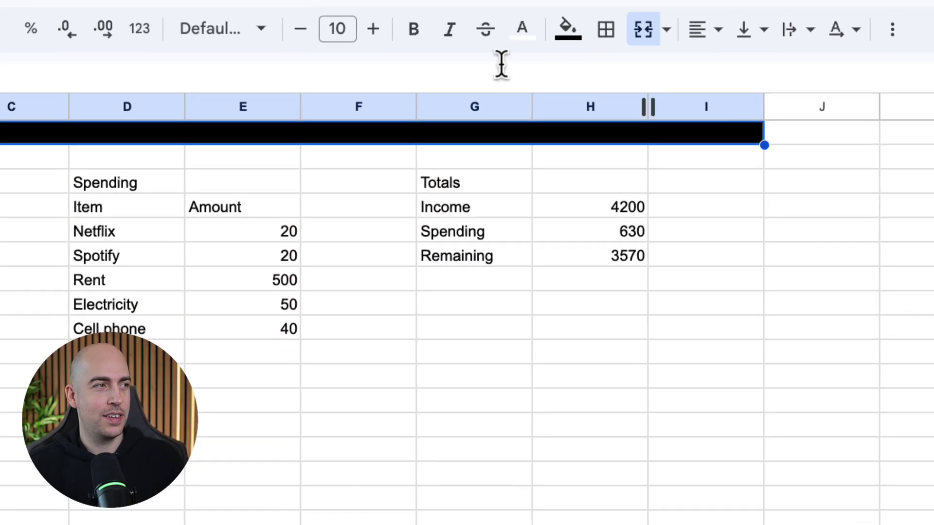
# - Format the Budget Tracker title text as bold, size 12 and horizontally centered
pyautogui.click(382, 30)
pyautogui.click(382, 31)
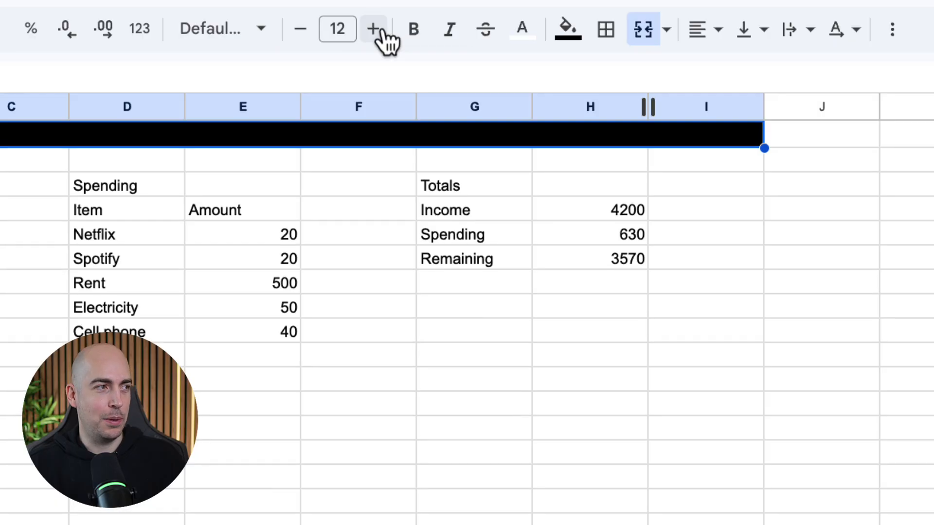
pyautogui.click(413, 30)
pyautogui.click(703, 29)
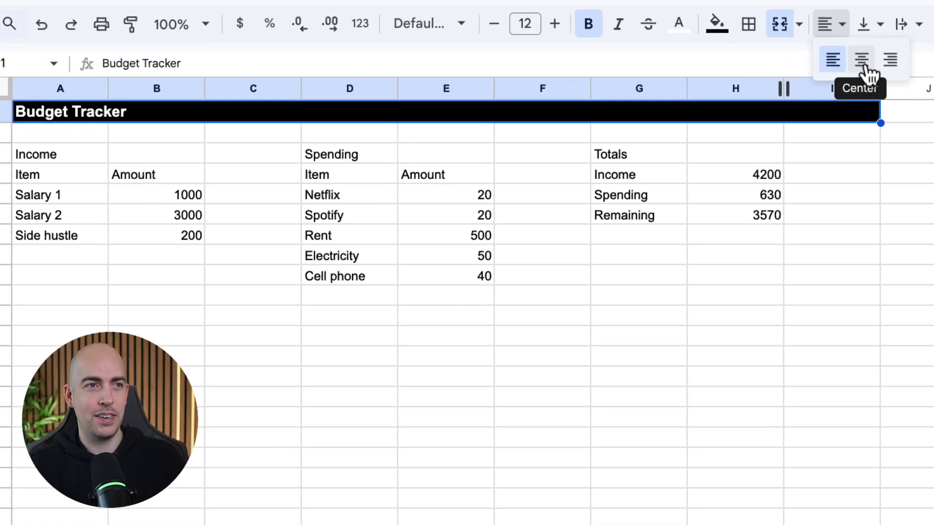
pyautogui.click(864, 66)
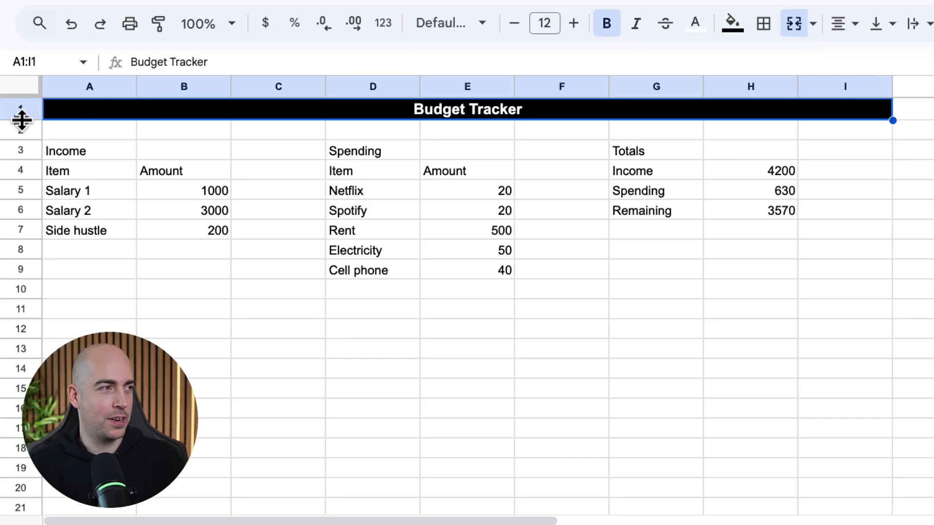
# - Make row 1 taller and align the Budget Tracker title vertically to the middle
pyautogui.moveTo(22, 119); pyautogui.dragTo(21, 131)
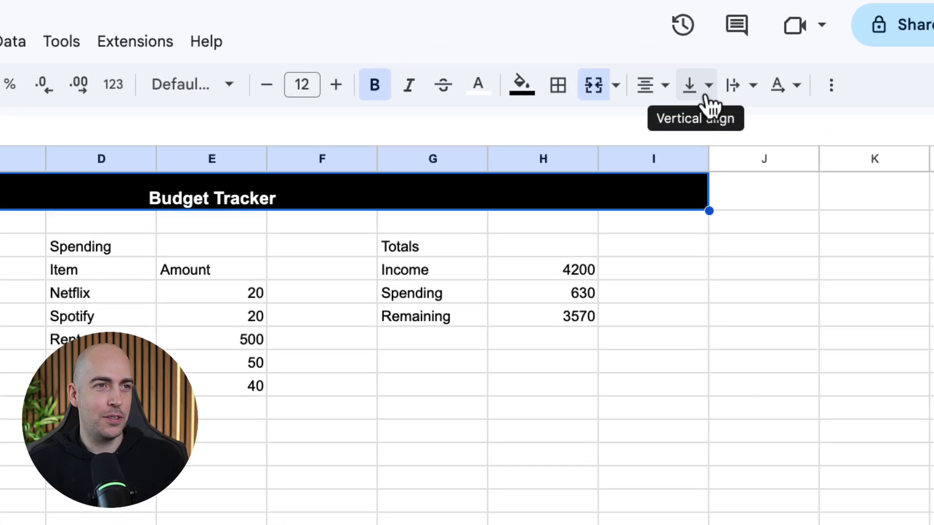
pyautogui.click(708, 92)
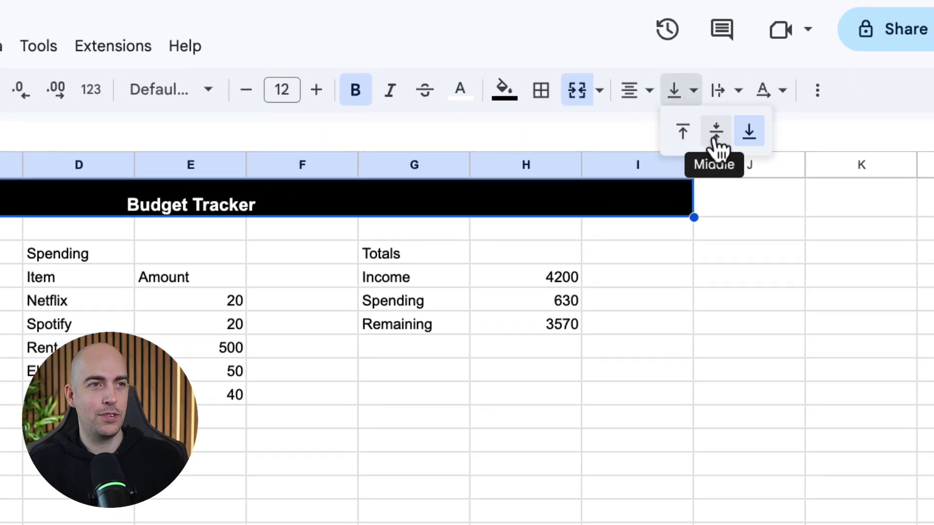
pyautogui.click(715, 132)
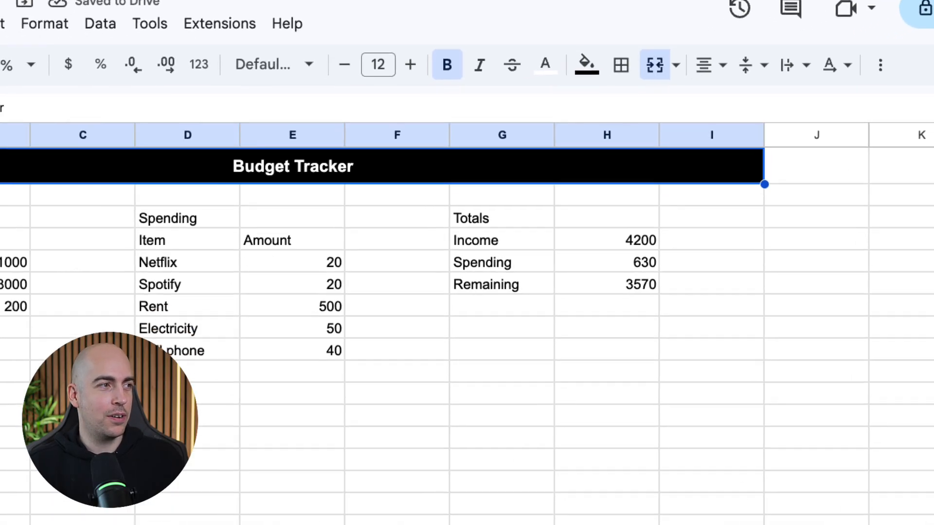
# - Merge A3:B3 for the Income heading and fill it with the standard green
pyautogui.click(101, 161)
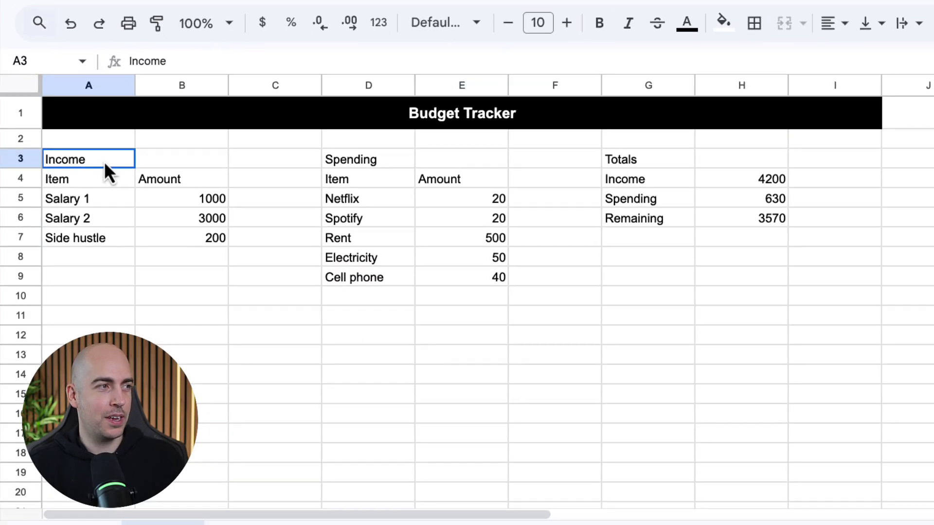
pyautogui.moveTo(104, 161); pyautogui.dragTo(163, 162)
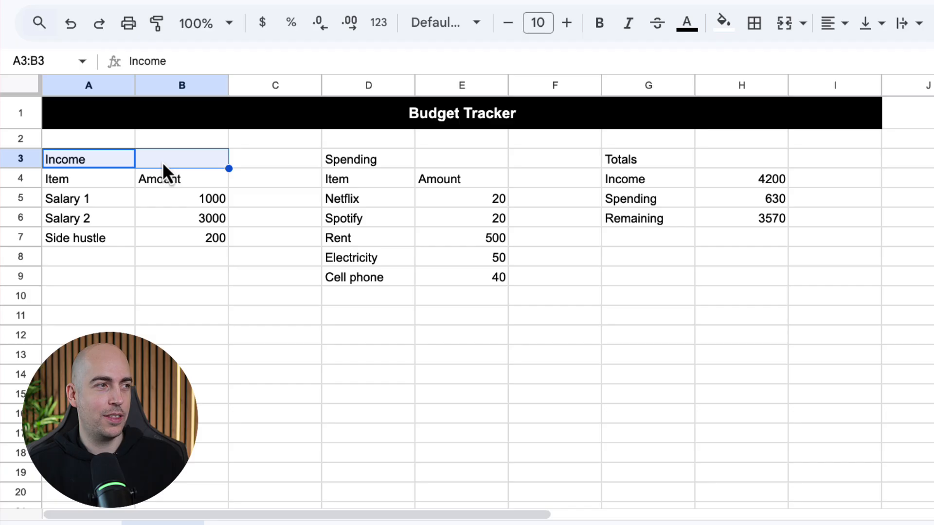
pyautogui.click(792, 29)
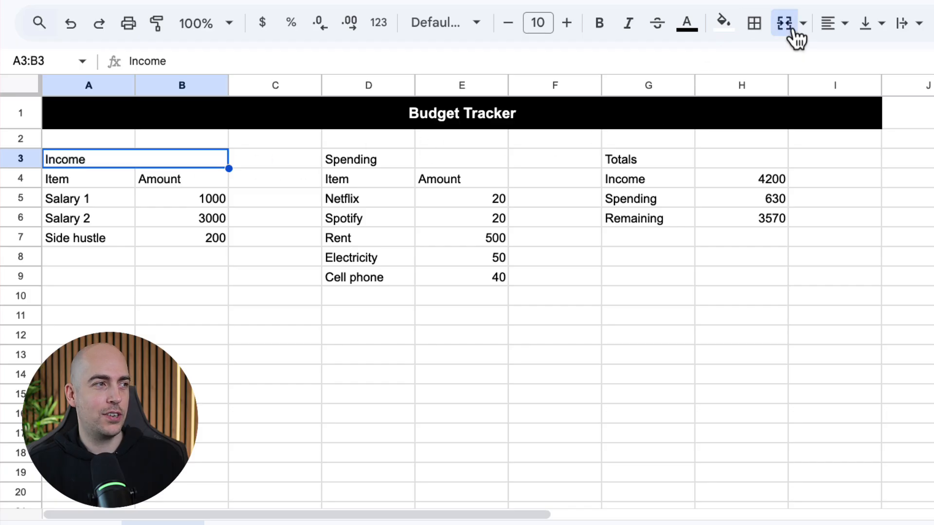
pyautogui.click(720, 28)
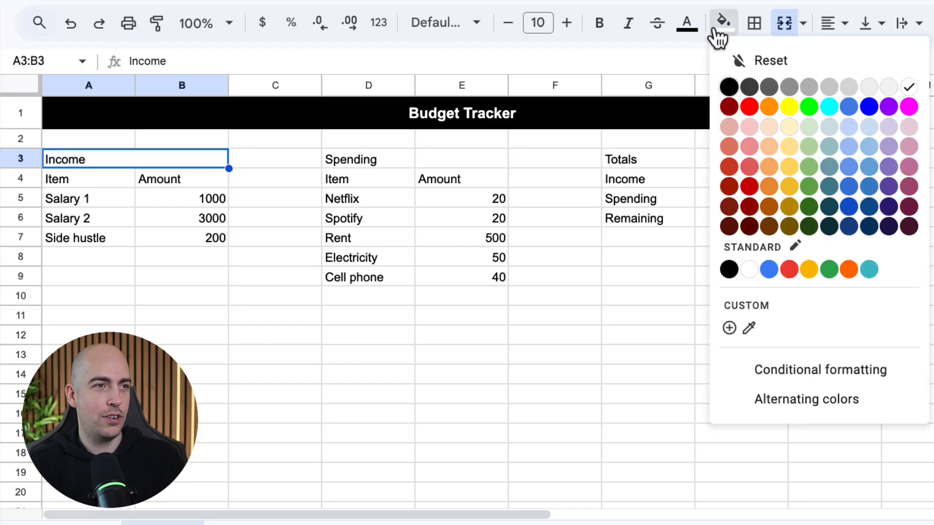
pyautogui.click(830, 270)
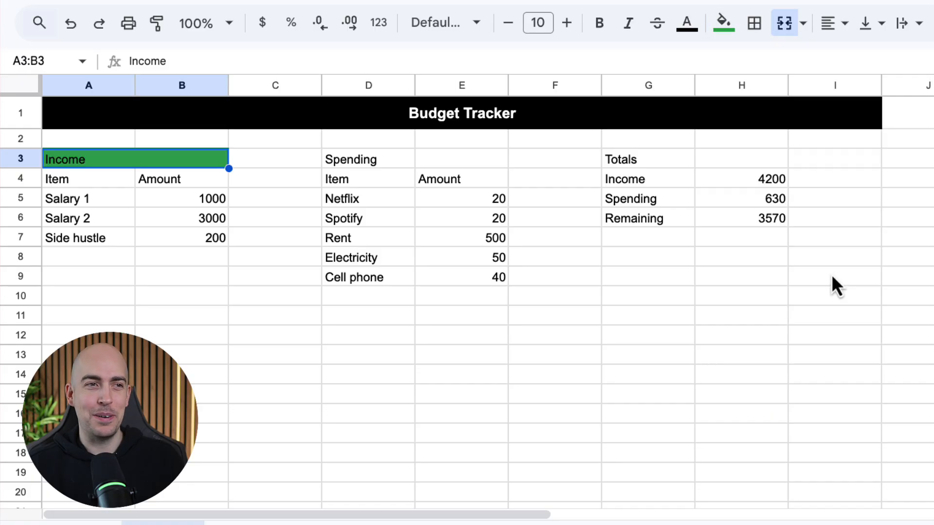
# - Format the Income heading text as white, bold, size 11 and horizontally centered
pyautogui.click(686, 24)
pyautogui.click(872, 87)
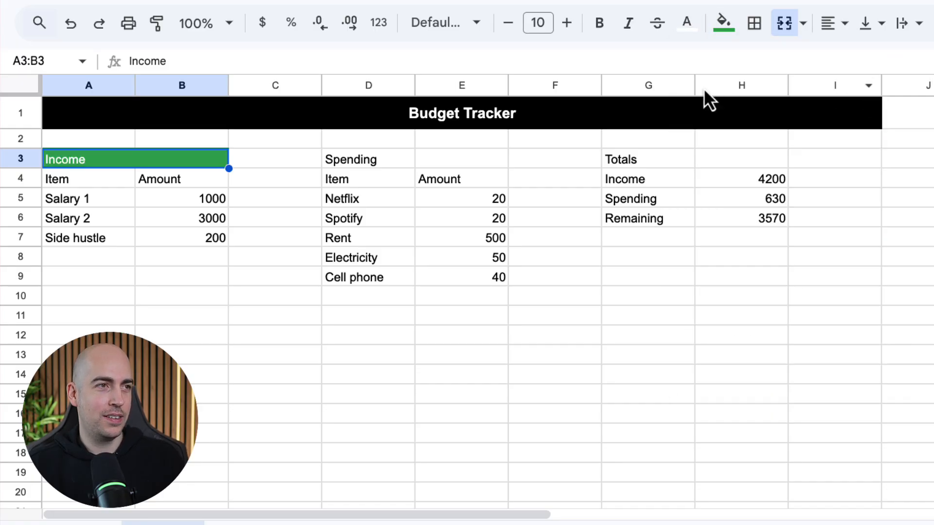
pyautogui.click(600, 30)
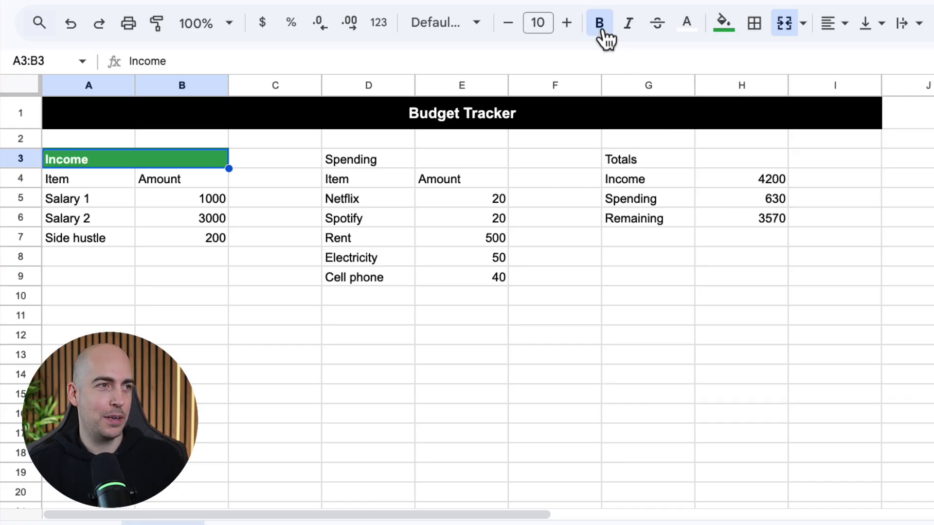
pyautogui.click(572, 27)
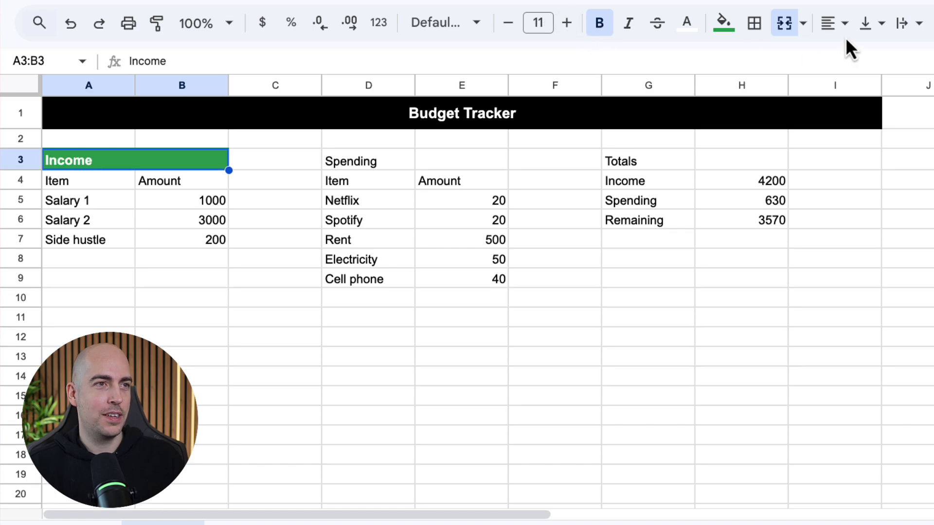
pyautogui.click(837, 24)
pyautogui.click(856, 56)
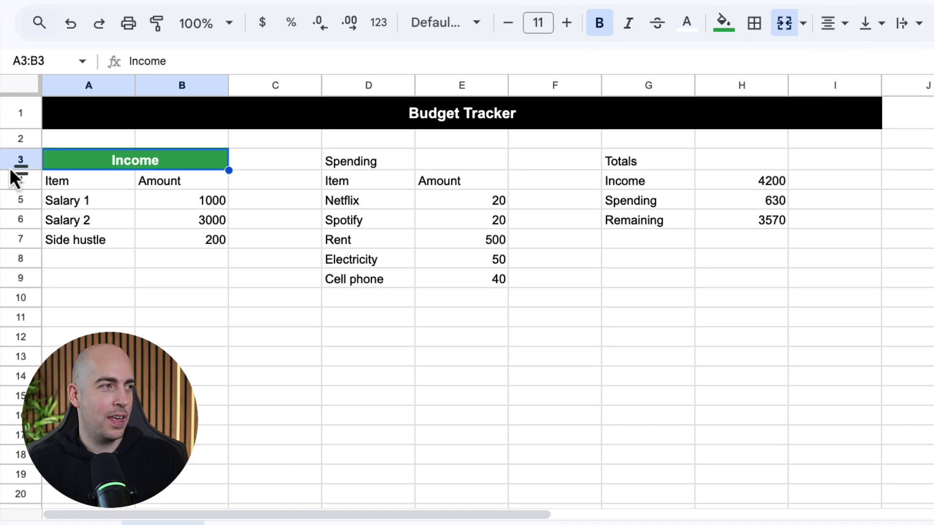
# - Make row 3 slightly taller and align the Income heading vertically to the middle
pyautogui.moveTo(17, 170); pyautogui.dragTo(18, 174)
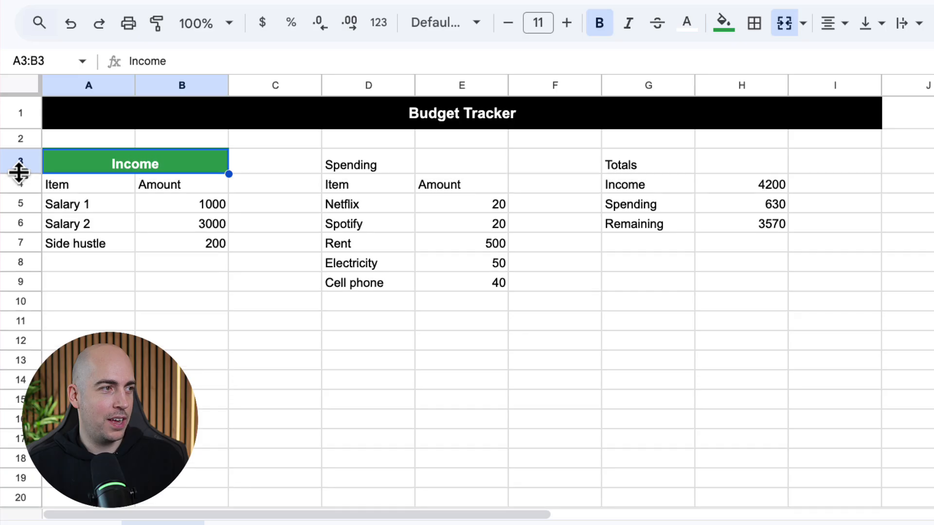
pyautogui.click(880, 33)
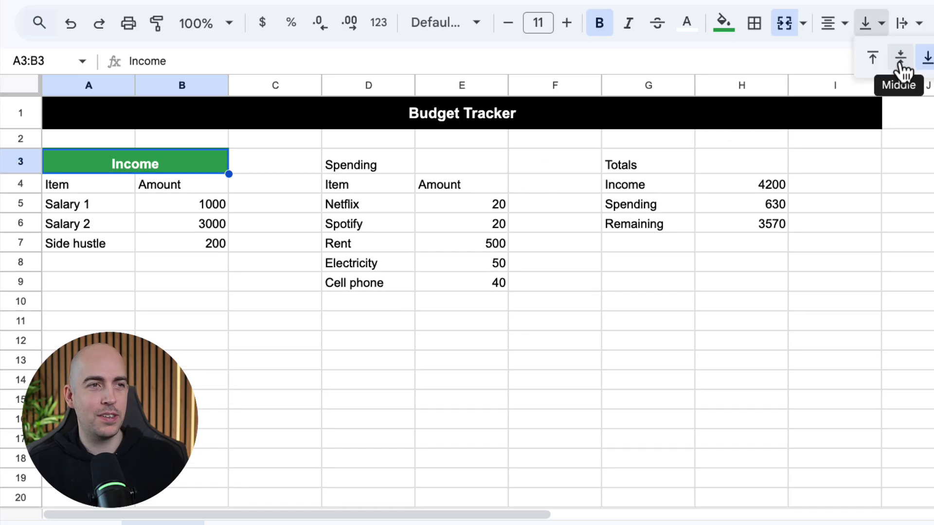
pyautogui.click(901, 67)
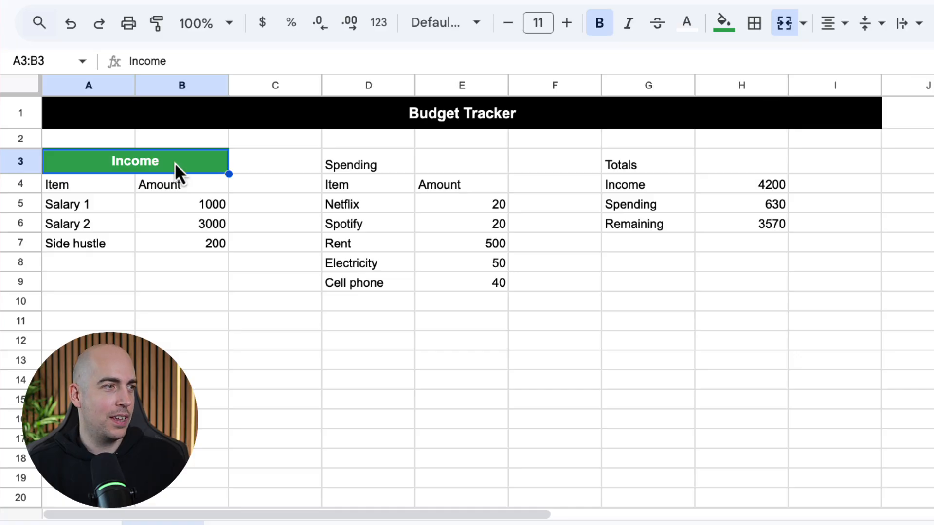
# - Copy the formatted Income heading onto cell D3 and change the pasted text to Spending
pyautogui.hotkey('ctrl', 'c')
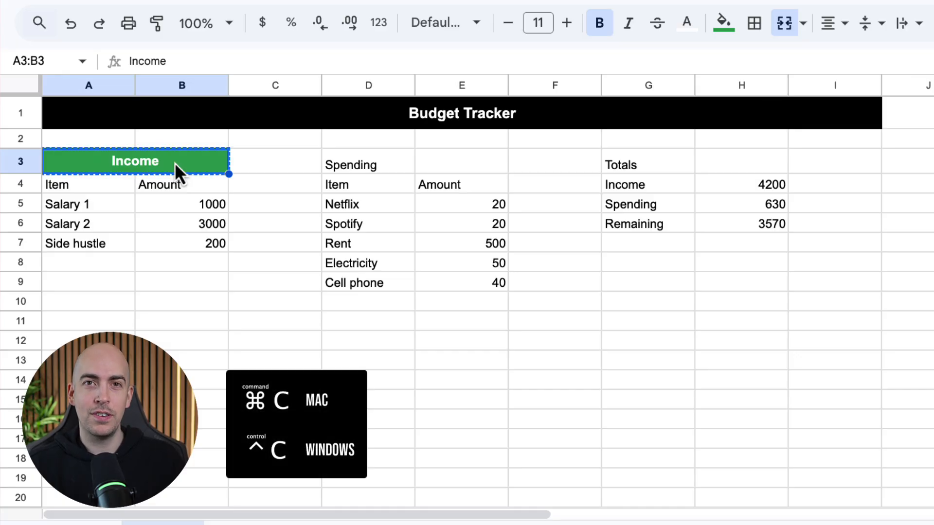
pyautogui.click(392, 165)
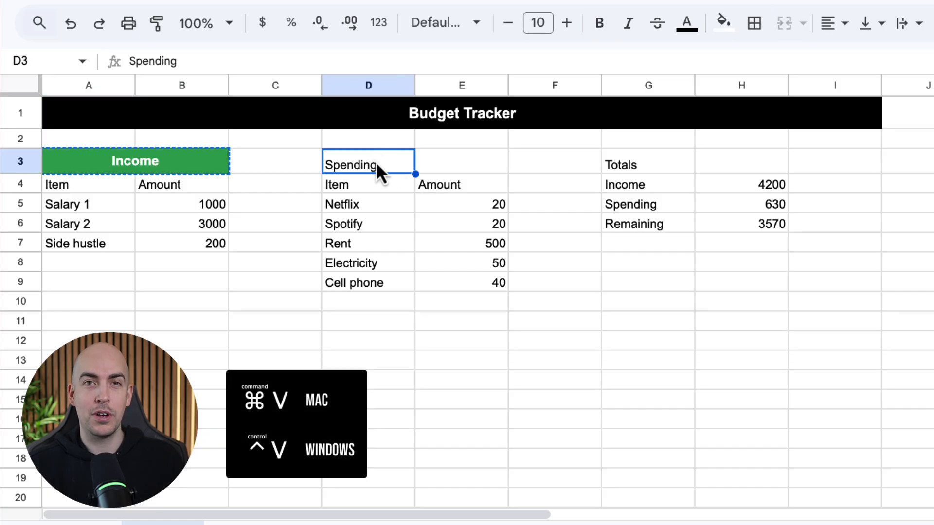
pyautogui.press('super+v')
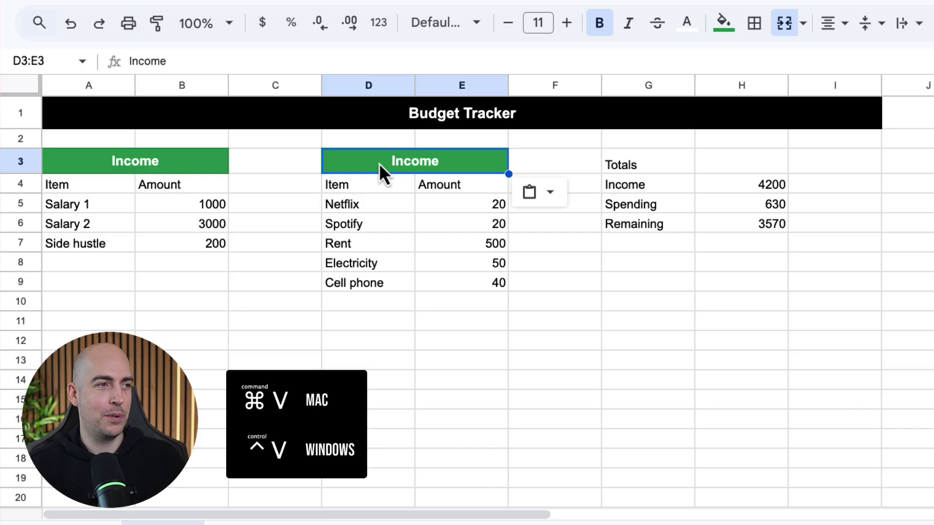
pyautogui.doubleClick(414, 162)
pyautogui.doubleClick(413, 162)
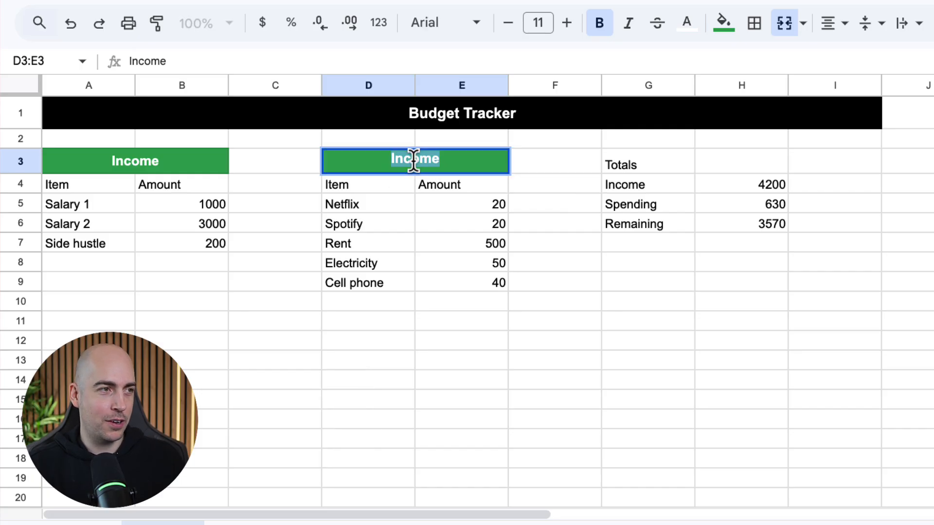
pyautogui.write('Spending')
pyautogui.press('Return')
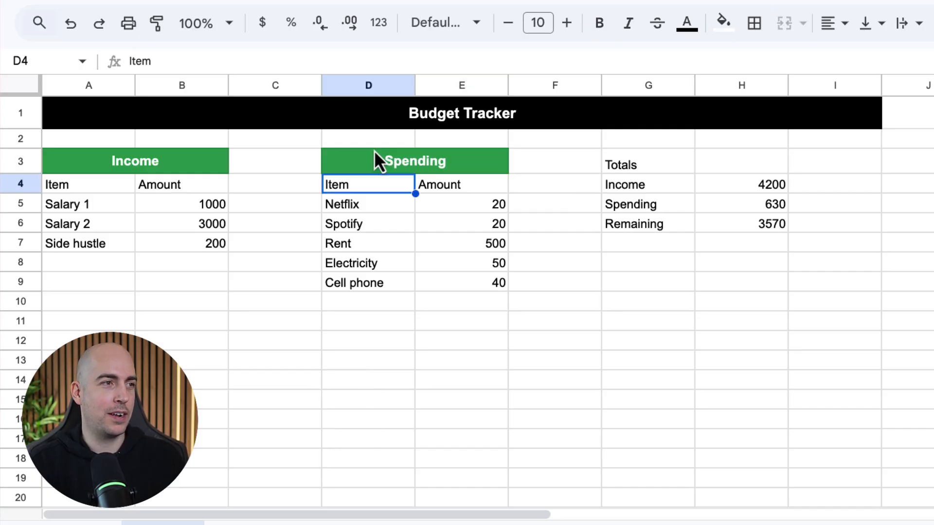
# - Fill the Spending heading with the standard red
pyautogui.click(369, 156)
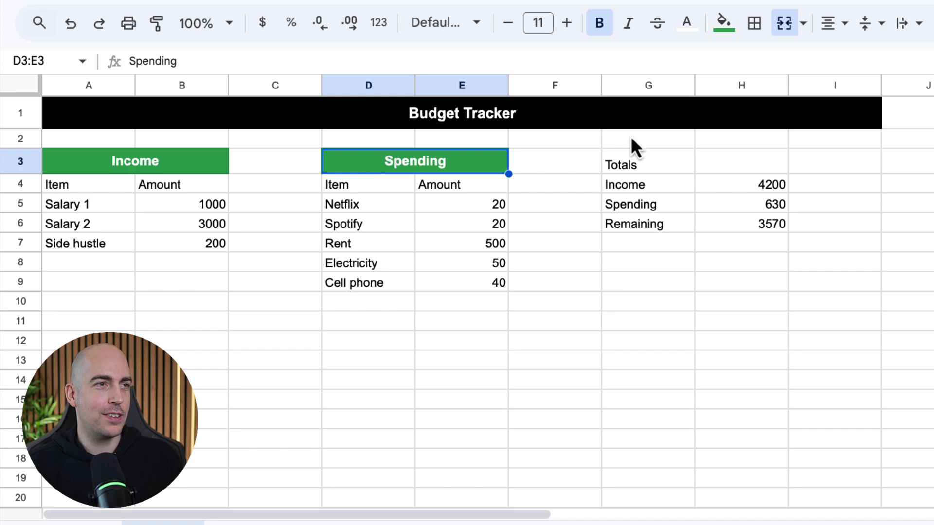
pyautogui.click(732, 29)
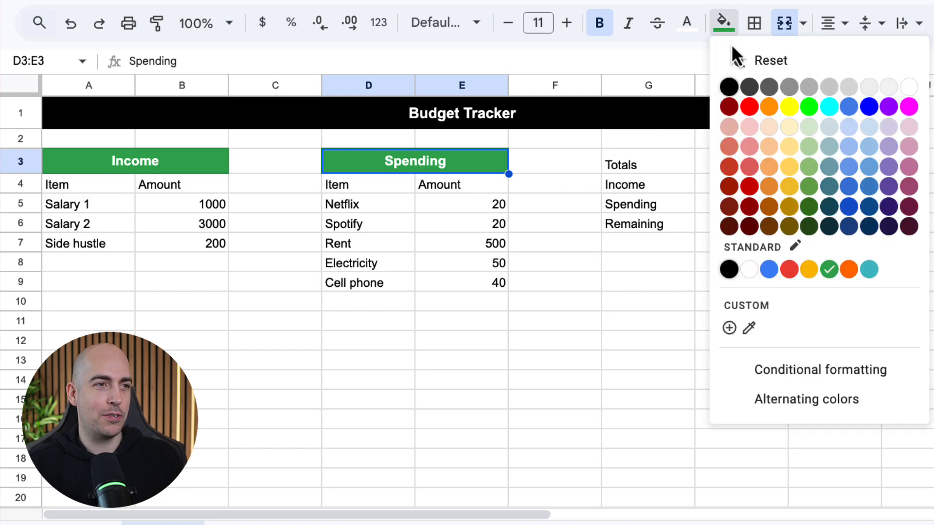
pyautogui.click(790, 270)
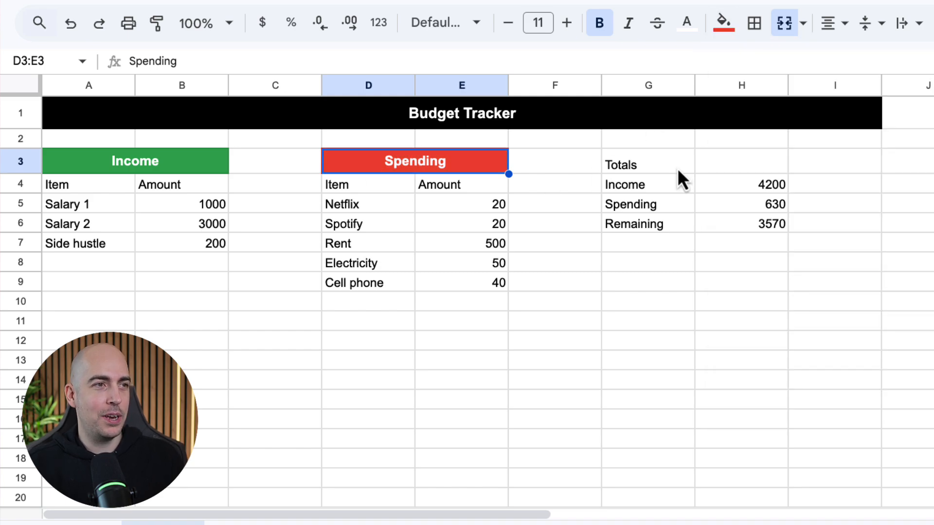
# - Paste the copied Income heading onto cell G3 and change its text to Totals
pyautogui.click(675, 165)
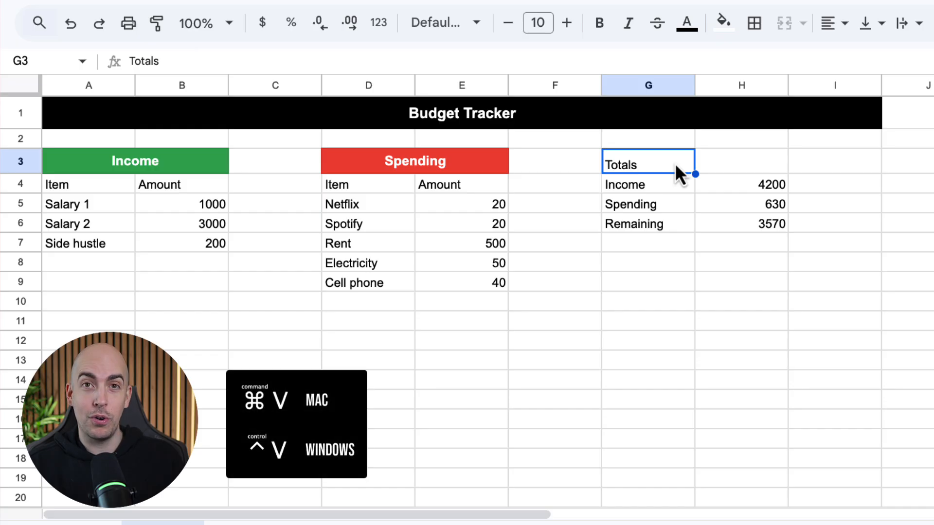
pyautogui.hotkey('ctrl', 'v')
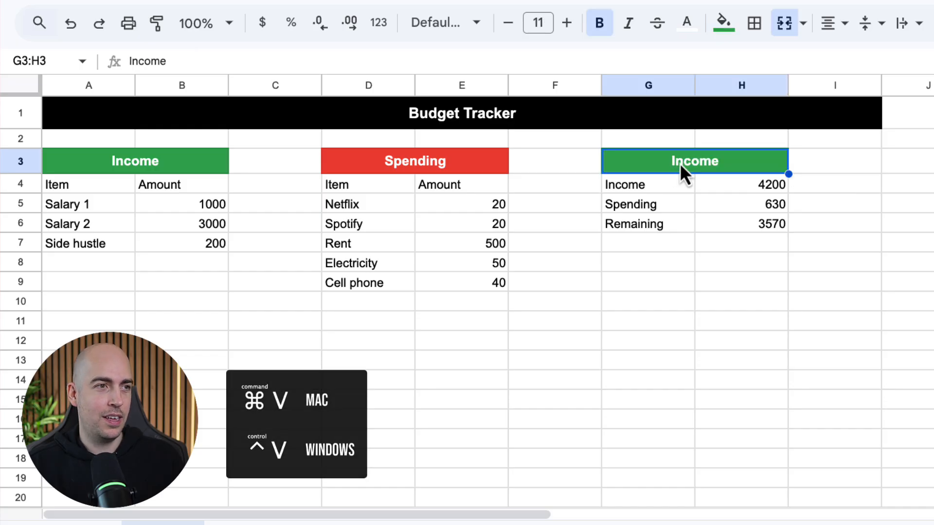
pyautogui.doubleClick(679, 162)
pyautogui.doubleClick(678, 162)
pyautogui.write('Totals')
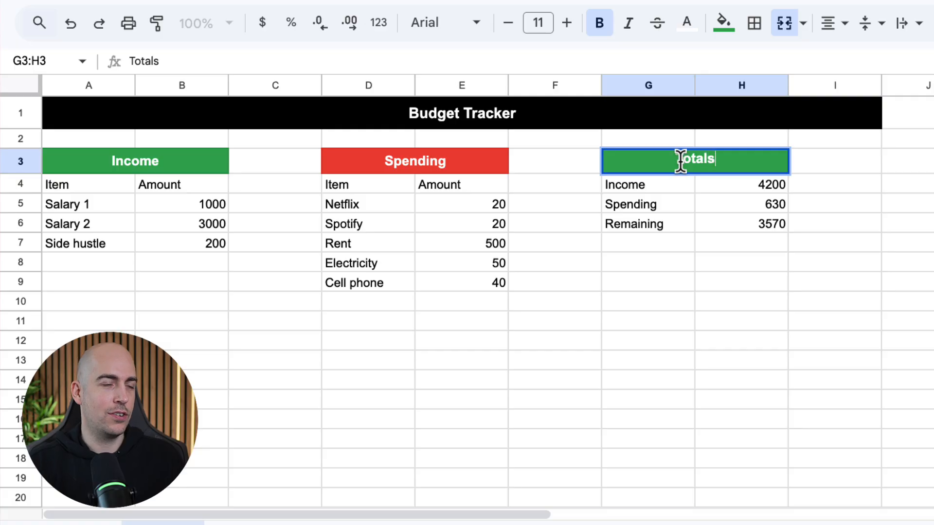
pyautogui.click(629, 162)
pyautogui.hotkey('shift', 'Tab')
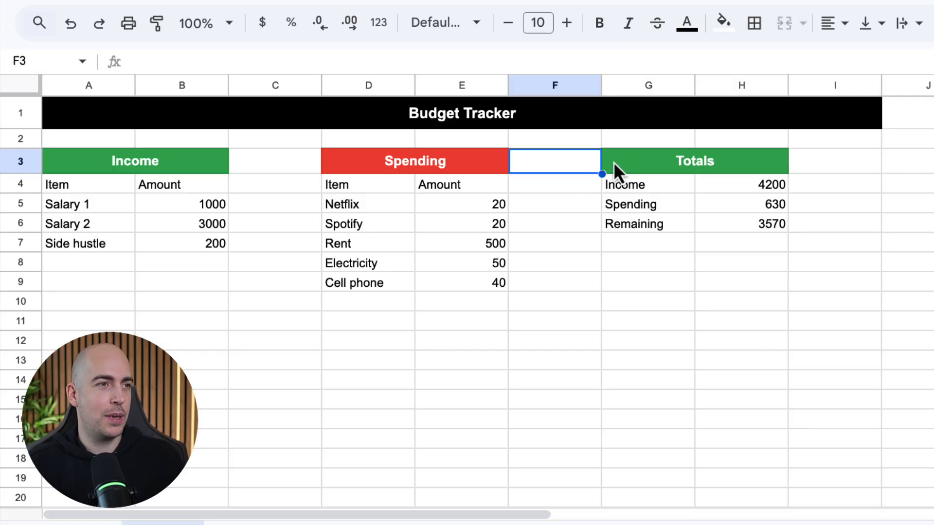
# - Fill the Totals heading in G3:H3 with a medium-dark gray
pyautogui.click(614, 162)
pyautogui.click(722, 24)
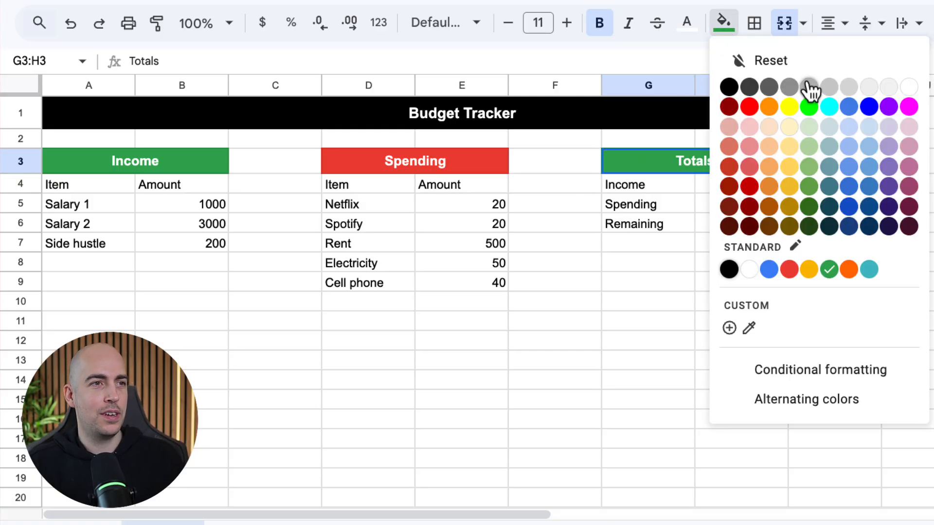
pyautogui.click(788, 88)
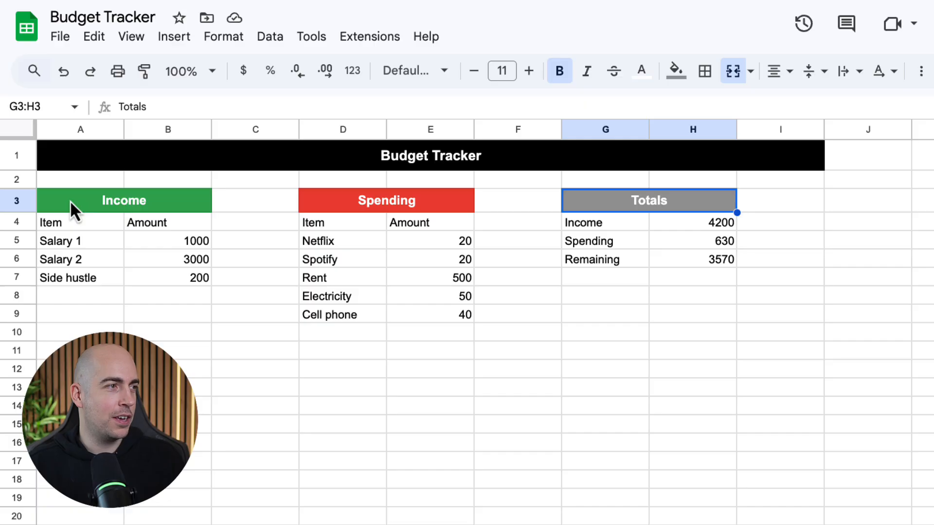
# - Add a black outer border around the Income section, range A3:B15
pyautogui.moveTo(70, 200); pyautogui.dragTo(73, 423)
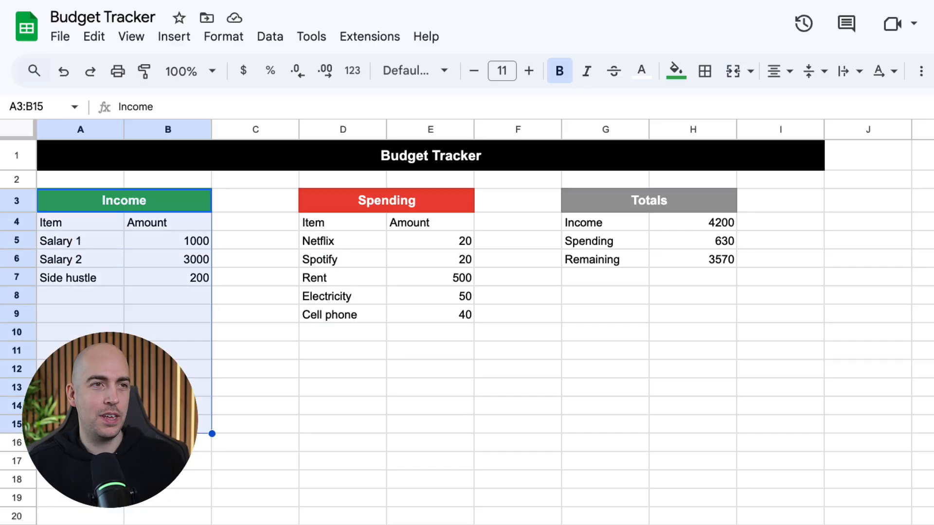
pyautogui.click(704, 71)
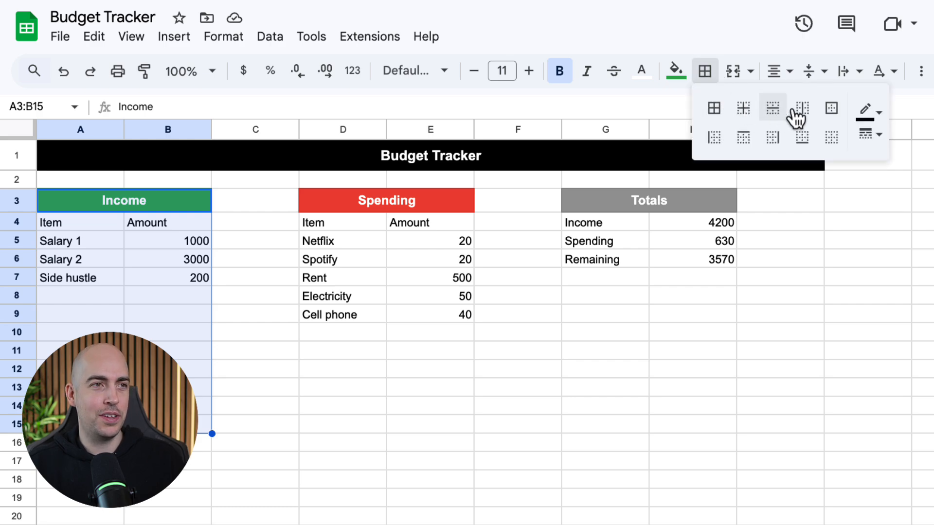
pyautogui.click(833, 109)
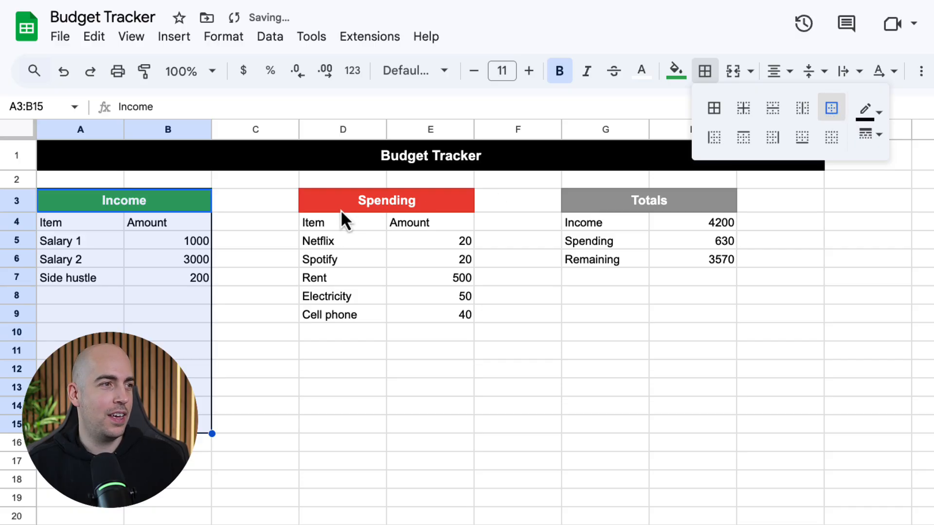
# - Add a black outer border around the Spending section, range D3:E35
pyautogui.moveTo(340, 204); pyautogui.dragTo(356, 452)
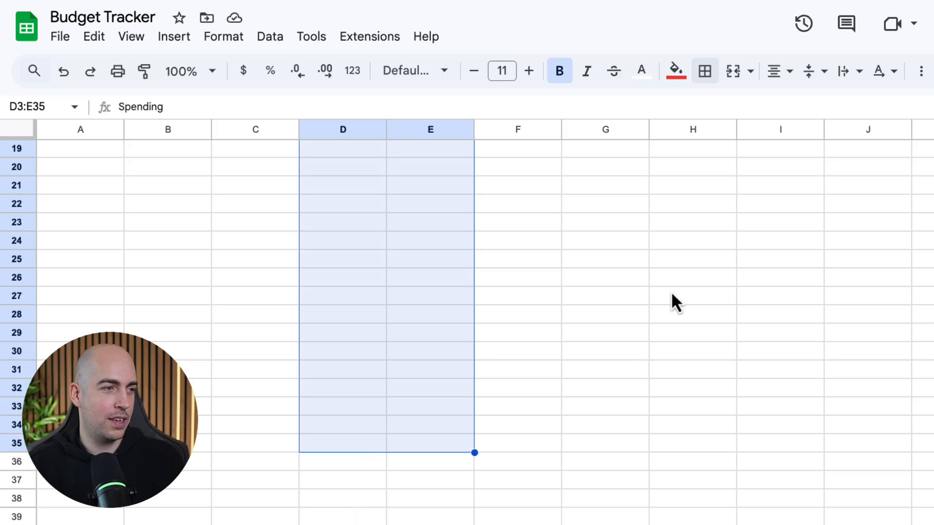
pyautogui.click(715, 78)
pyautogui.click(827, 116)
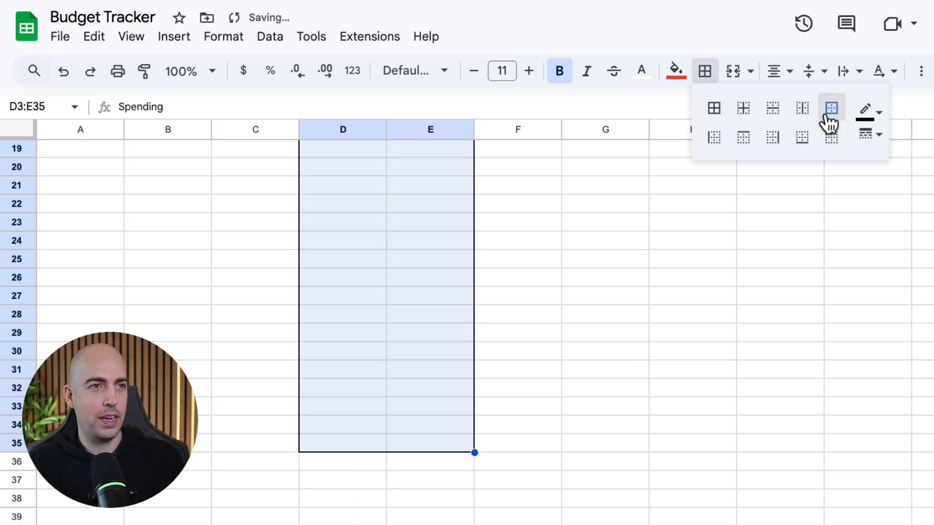
# - Add a black outer border around the Totals section, range G3:H6
pyautogui.scroll(6, 623, 279)
pyautogui.click(616, 207)
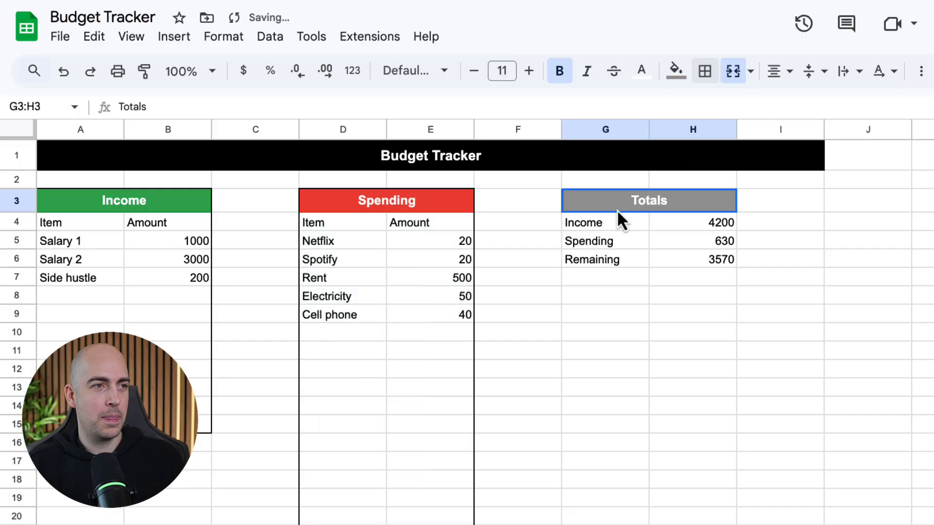
pyautogui.moveTo(618, 210); pyautogui.dragTo(621, 257)
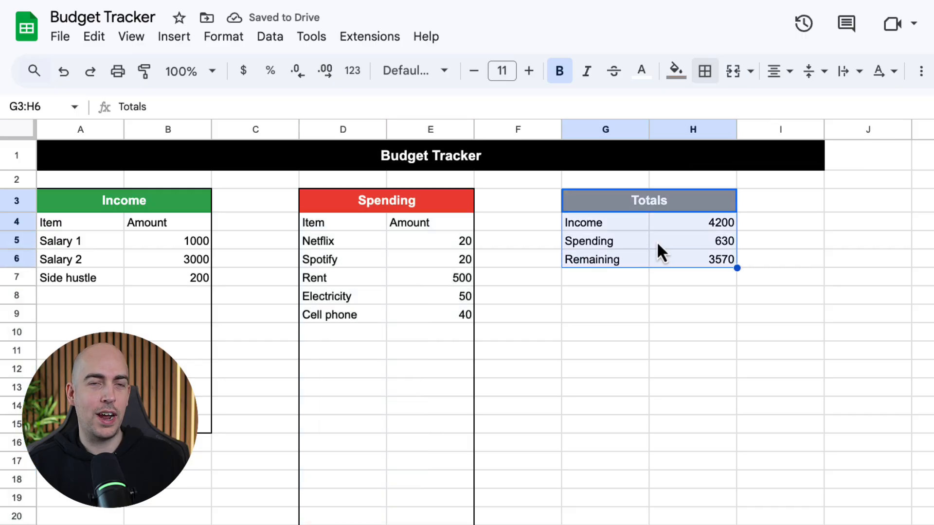
pyautogui.click(705, 78)
pyautogui.click(830, 110)
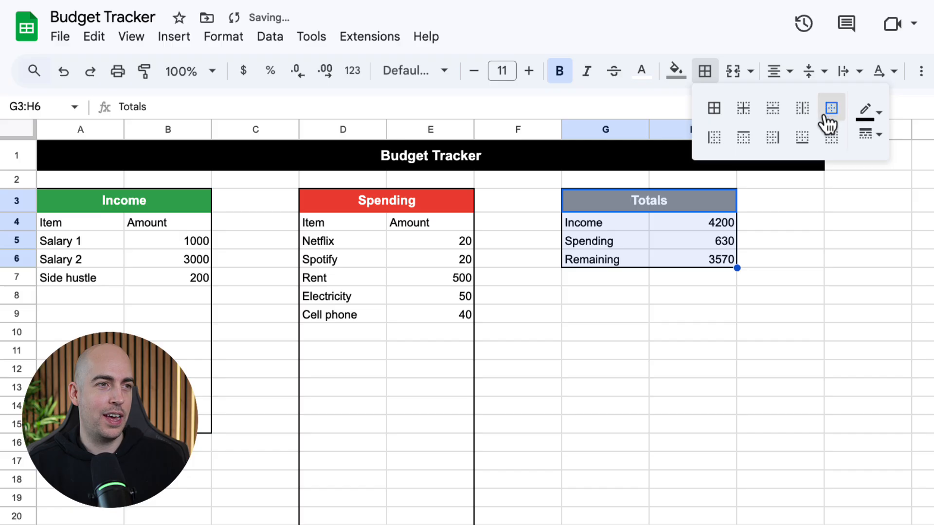
pyautogui.click(807, 242)
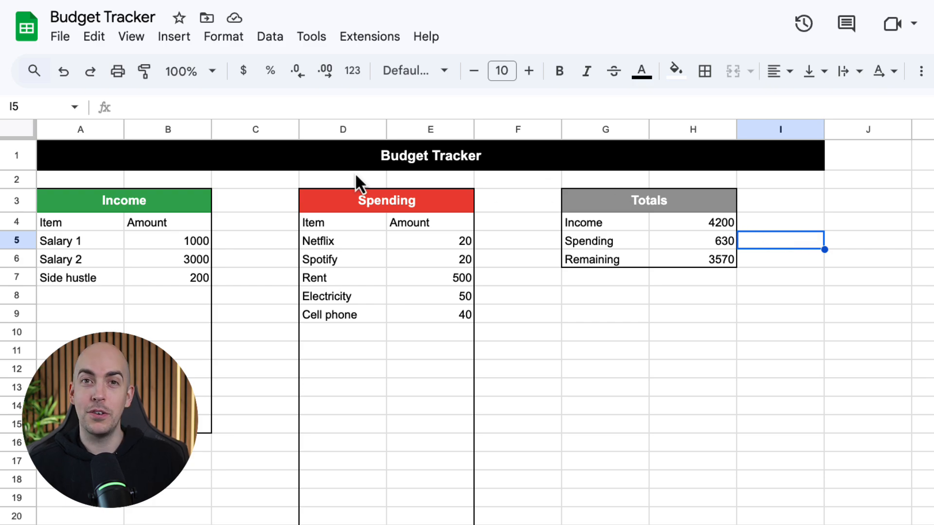
# - Insert one column to the left of column A and reset the fill color of cell A3
pyautogui.rightClick(74, 132)
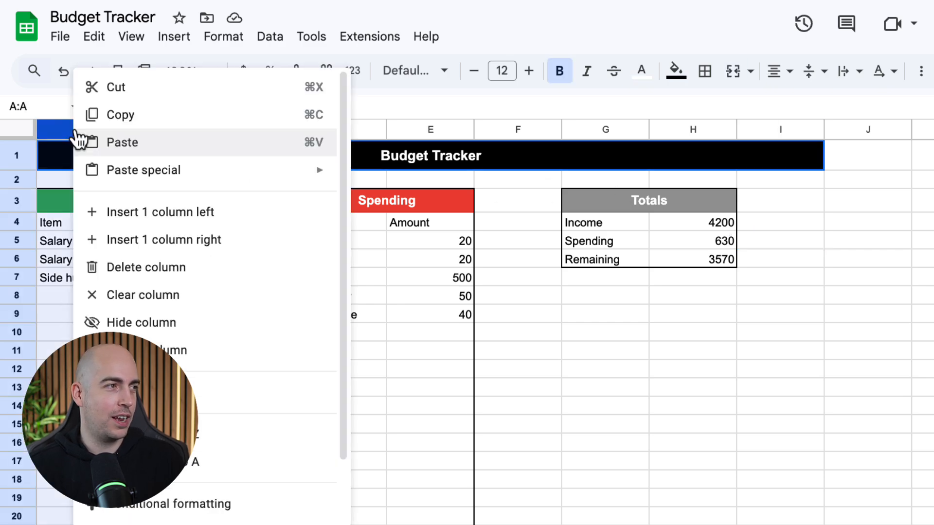
pyautogui.click(164, 225)
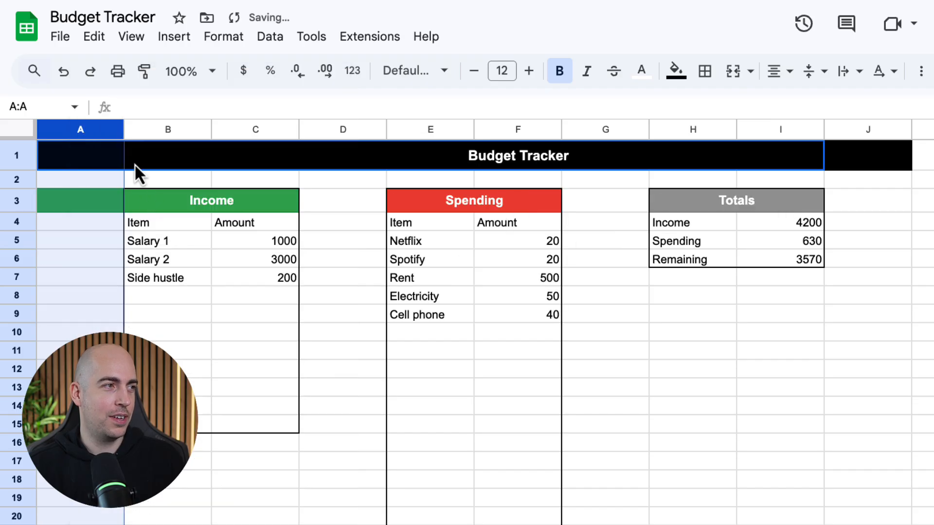
pyautogui.click(101, 199)
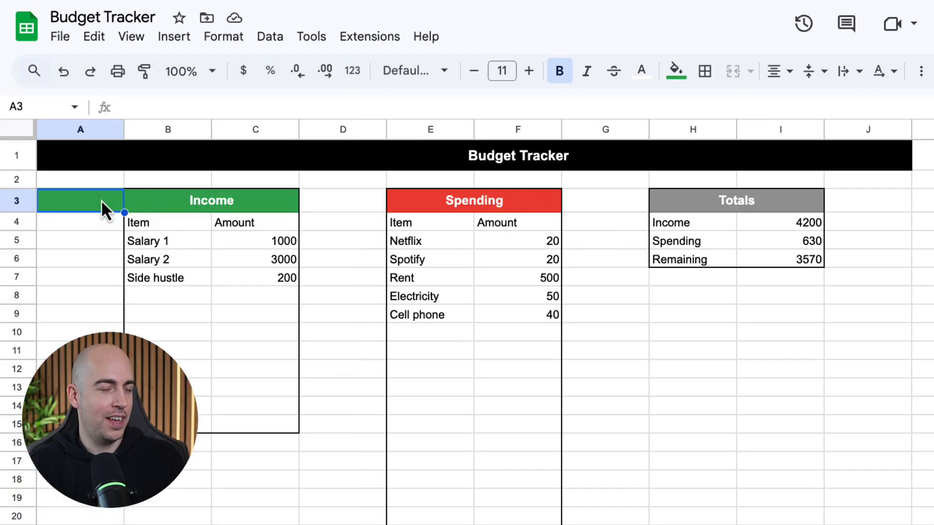
pyautogui.click(675, 71)
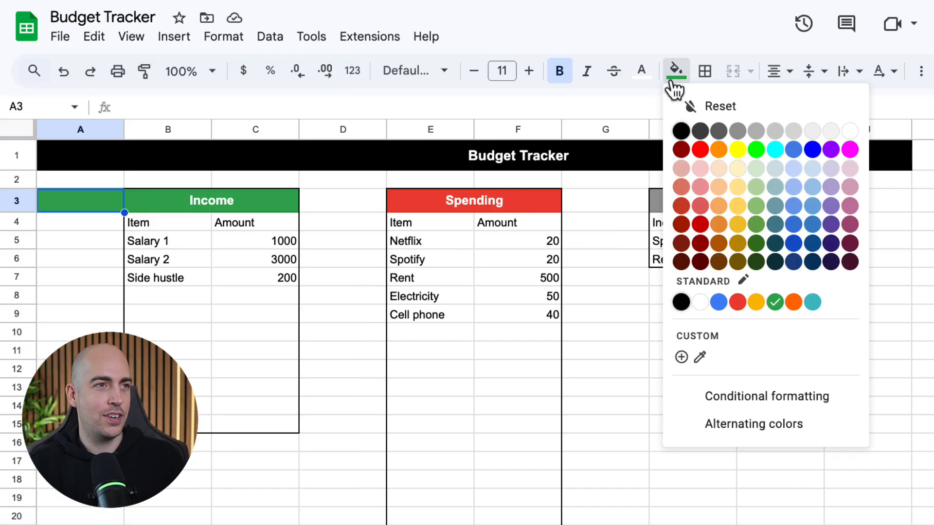
pyautogui.click(709, 107)
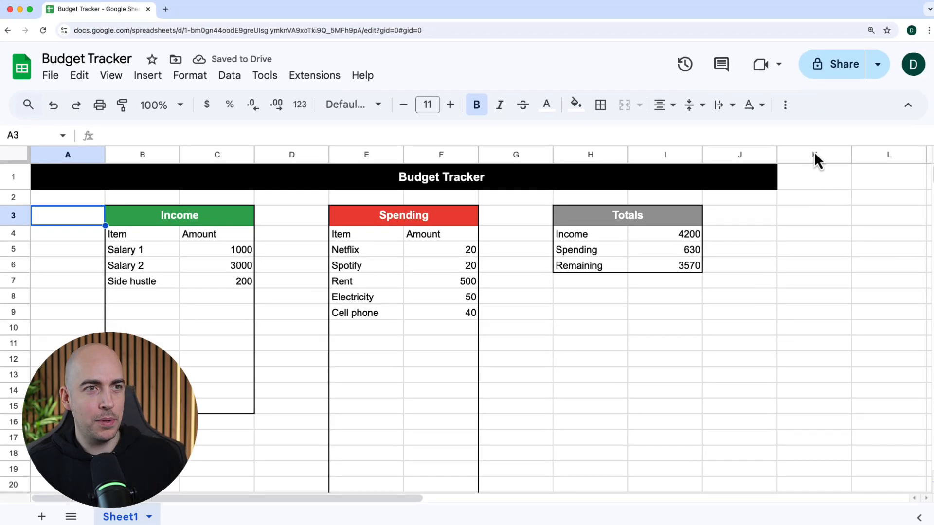
# - Delete the unused columns K through AA beside the tracker
pyautogui.click(815, 154)
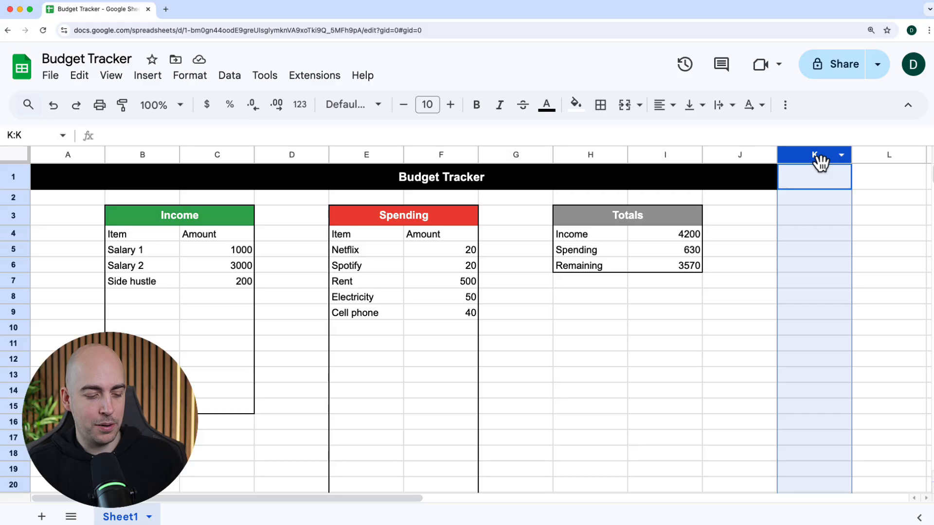
pyautogui.press('shift')
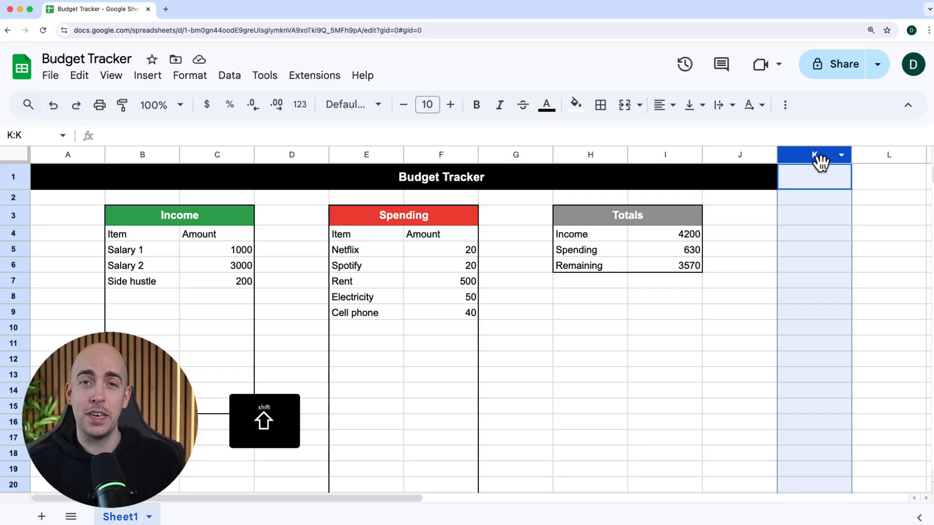
pyautogui.hscroll(5, 820, 161)
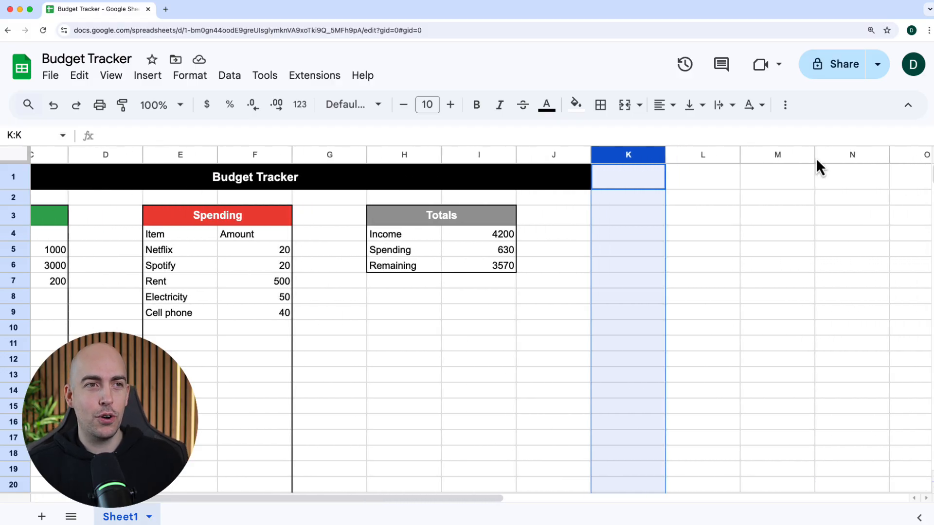
pyautogui.hscroll(15, 817, 160)
pyautogui.hscroll(-10, 817, 161)
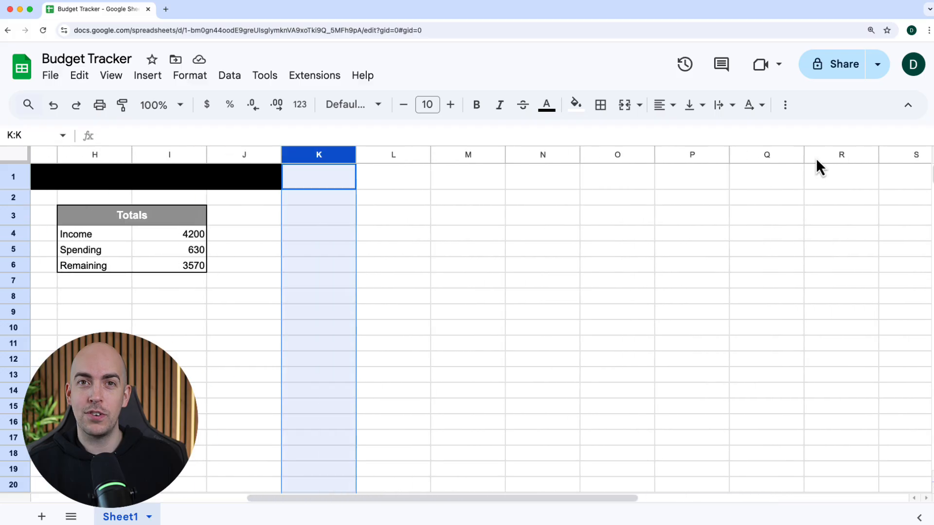
pyautogui.hscroll(-5, 816, 157)
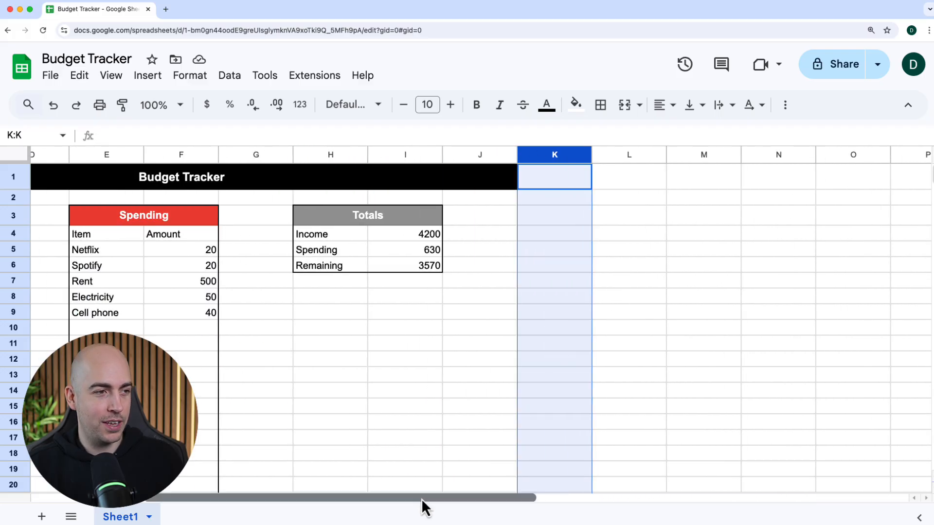
pyautogui.moveTo(422, 497); pyautogui.dragTo(496, 496)
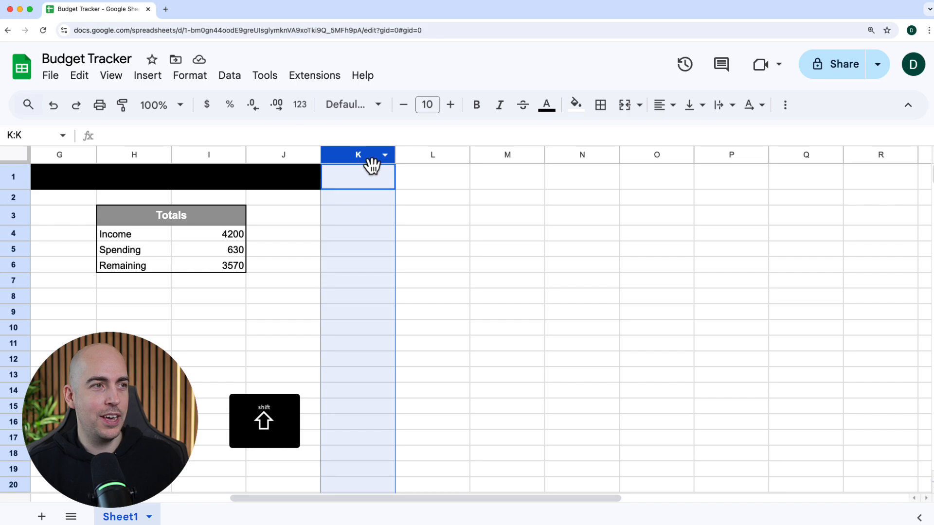
pyautogui.hscroll(10, 368, 164)
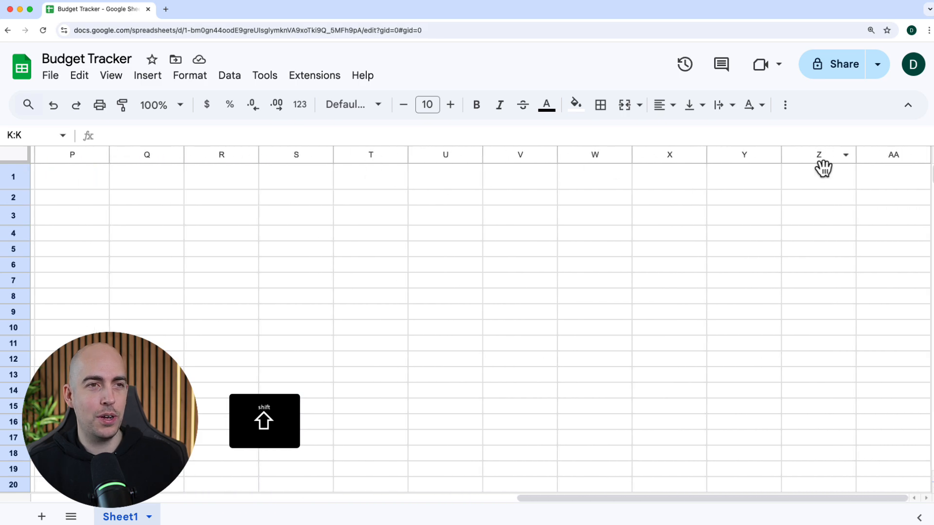
pyautogui.keyDown('shift'); pyautogui.click(893, 156); pyautogui.keyUp('shift')
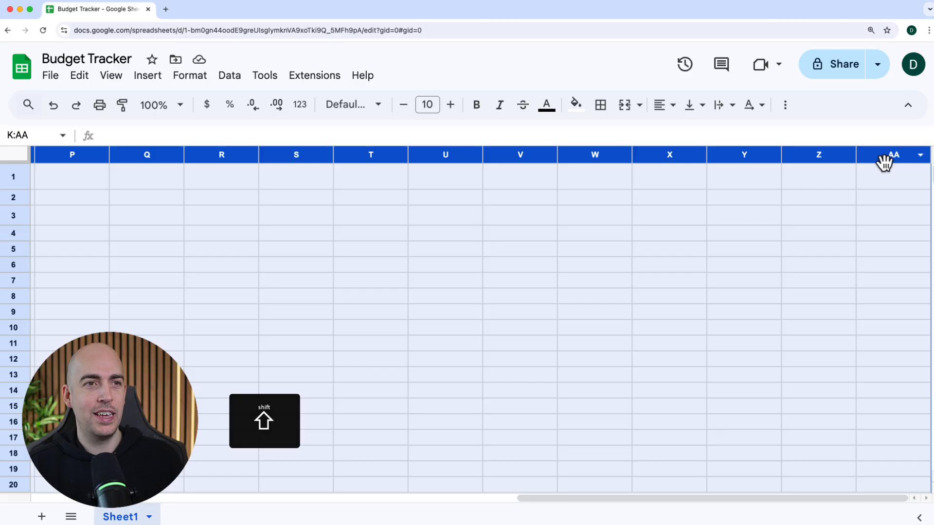
pyautogui.rightClick(883, 160)
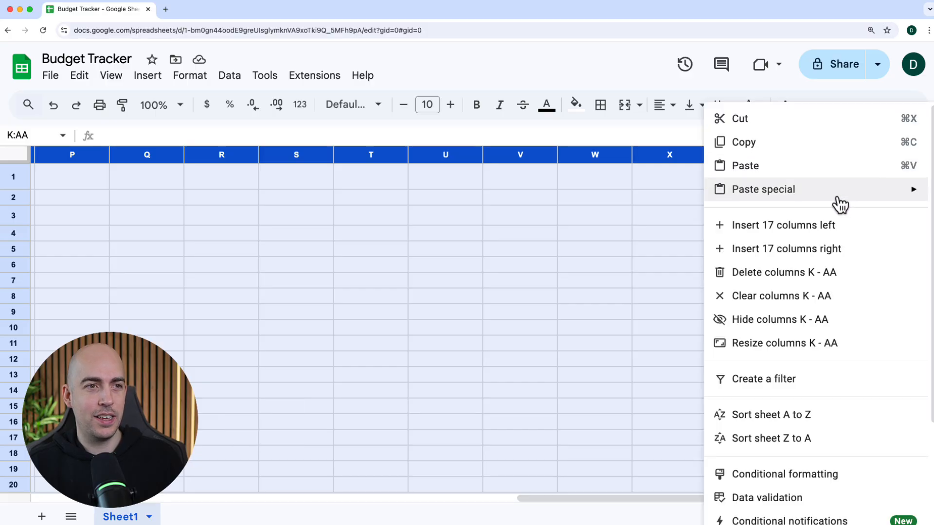
pyautogui.click(803, 274)
# - Delete the unused rows 37 through 1000 below the Spending section
pyautogui.scroll(-10, 778, 262)
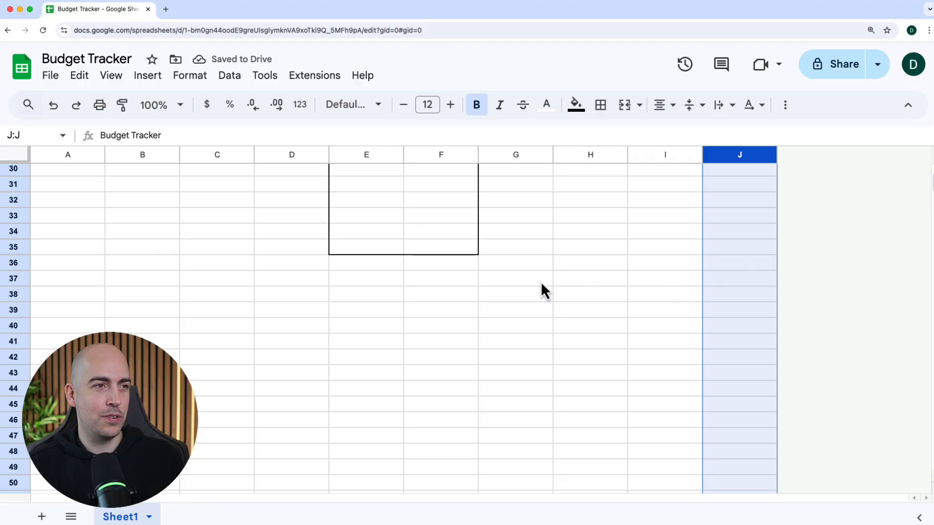
pyautogui.click(17, 280)
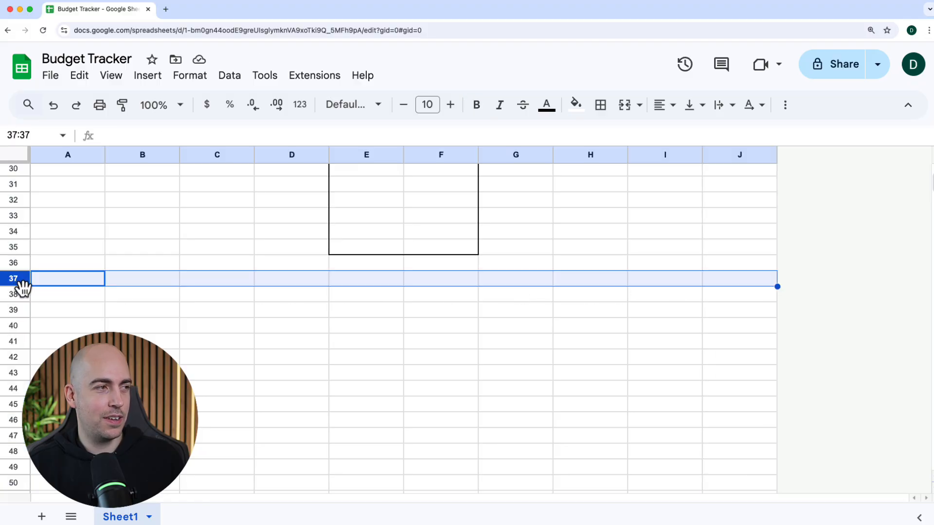
pyautogui.scroll(-2, 20, 288)
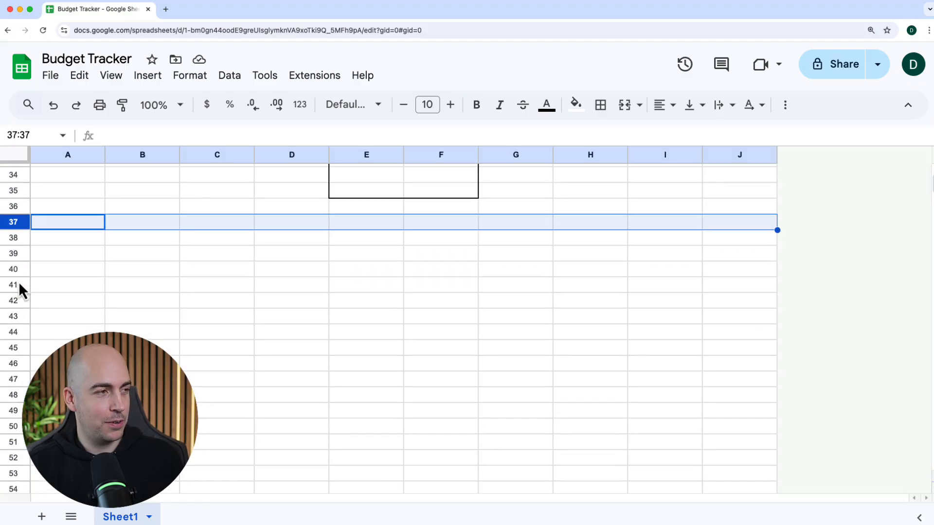
pyautogui.scroll(-20, 18, 283)
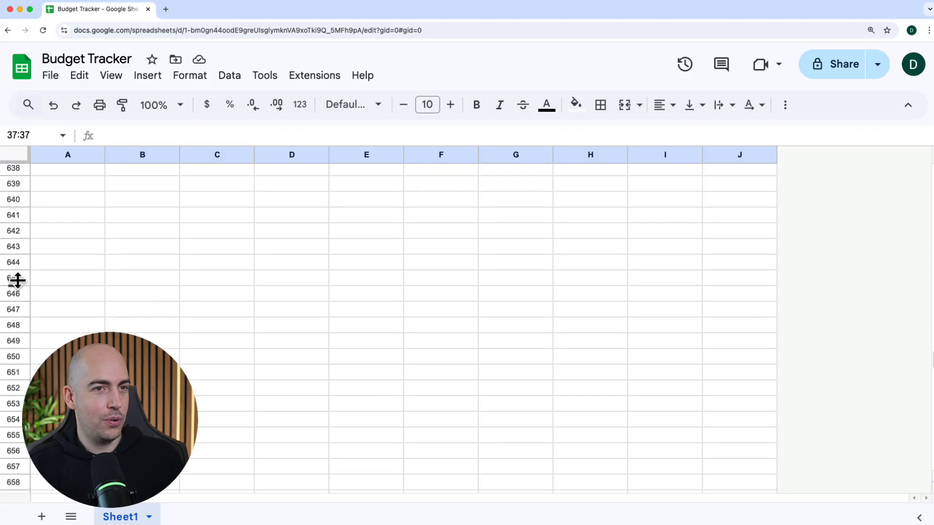
pyautogui.scroll(-20, 19, 280)
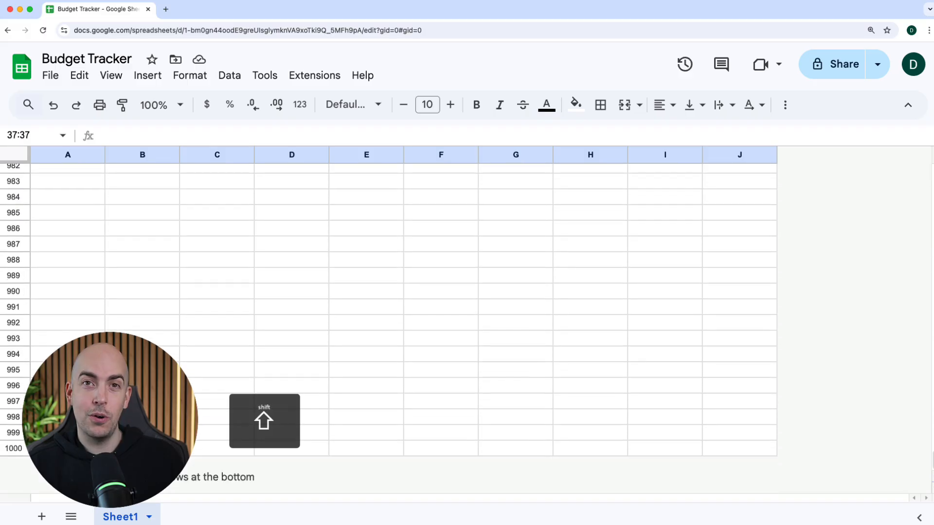
pyautogui.keyDown('shift'); pyautogui.click(20, 447); pyautogui.keyUp('shift')
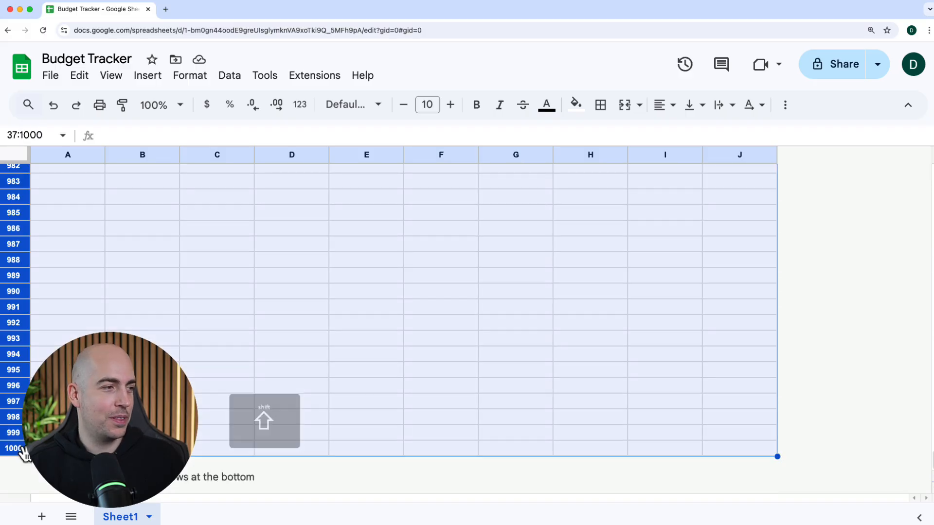
pyautogui.rightClick(20, 448)
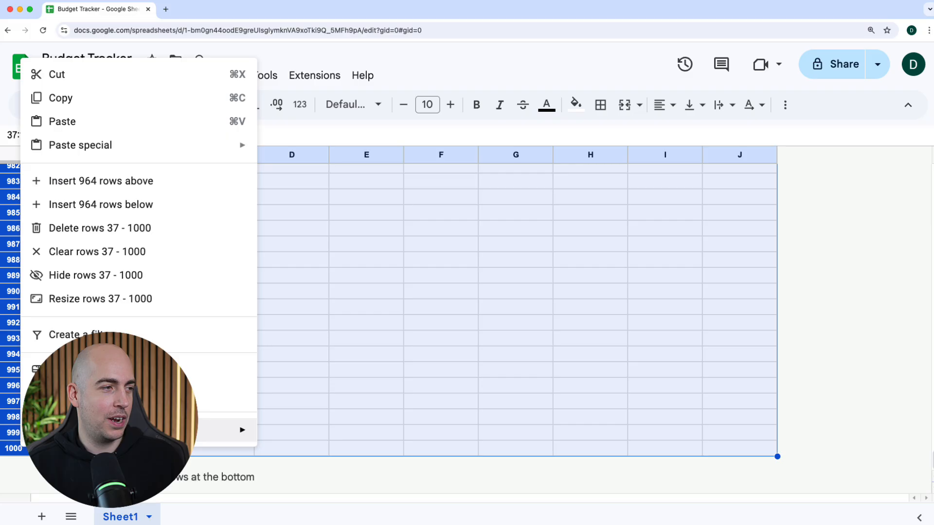
pyautogui.click(144, 232)
pyautogui.scroll(6, 302, 331)
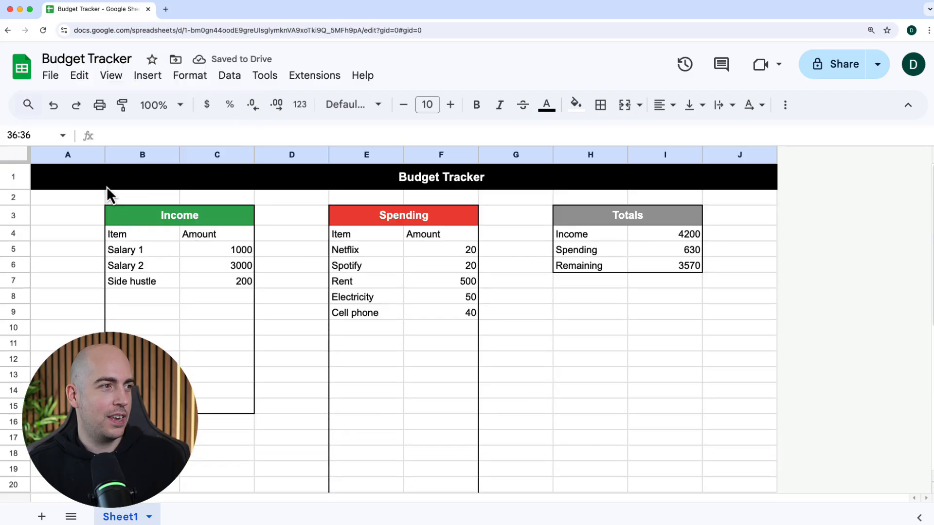
pyautogui.click(68, 154)
pyautogui.click(285, 155)
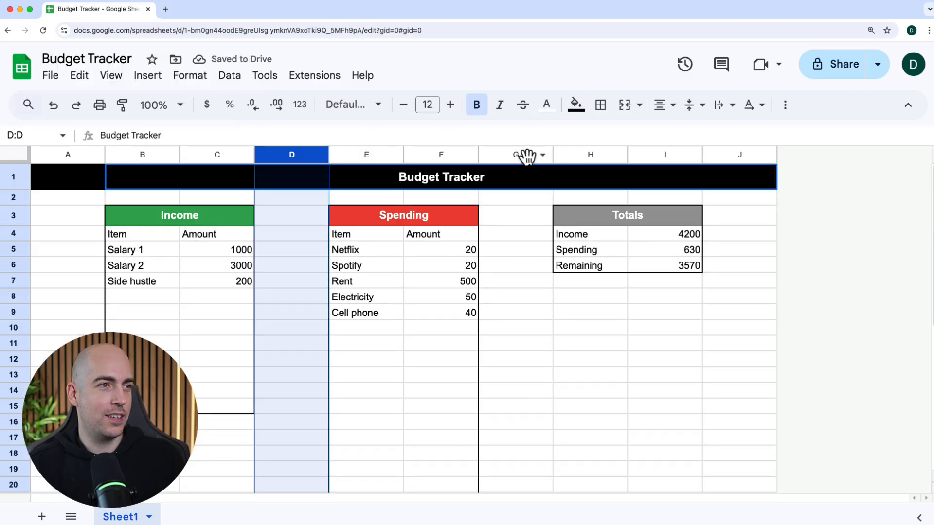
pyautogui.click(526, 155)
pyautogui.click(758, 156)
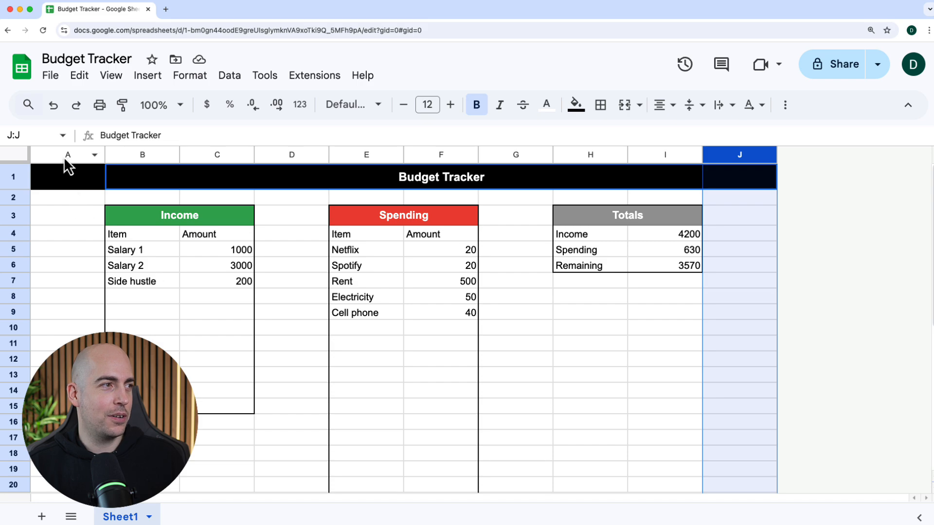
# - Narrow the empty spacer columns A, D, G and J together to about a quarter of their width
pyautogui.click(67, 155)
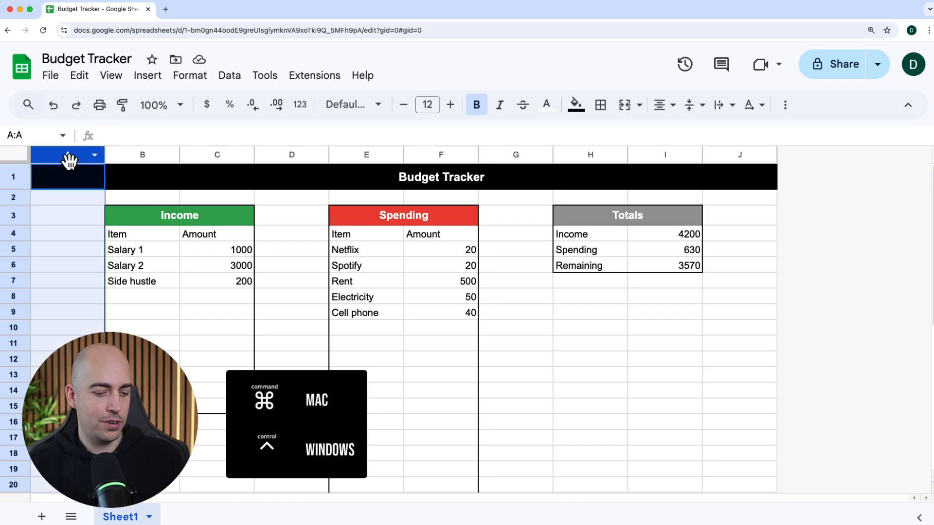
pyautogui.keyDown('super'); pyautogui.click(291, 156); pyautogui.keyUp('super')
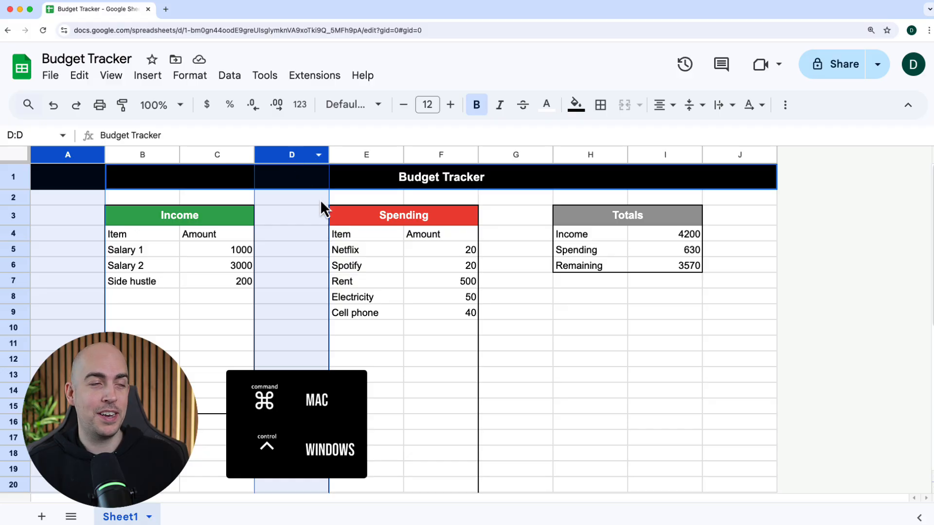
pyautogui.keyDown('super'); pyautogui.click(517, 157); pyautogui.keyUp('super')
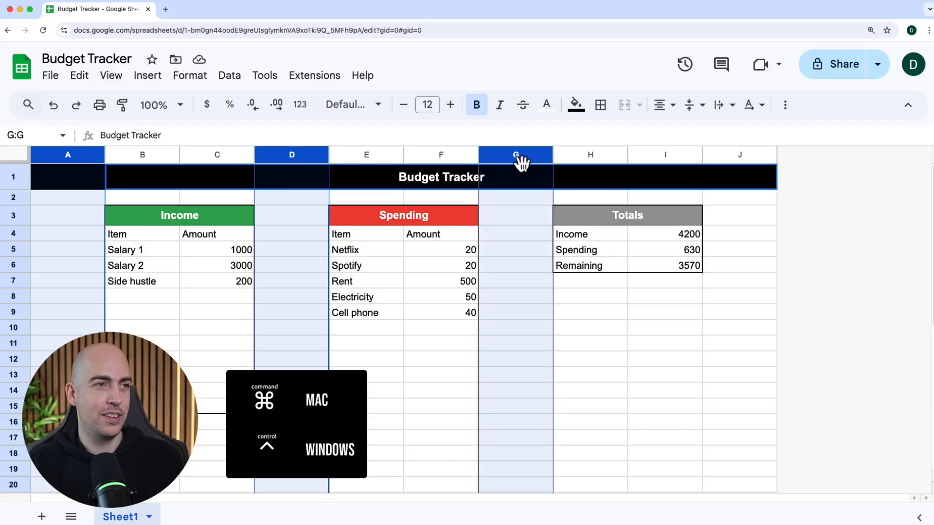
pyautogui.keyDown('super'); pyautogui.click(761, 157); pyautogui.keyUp('super')
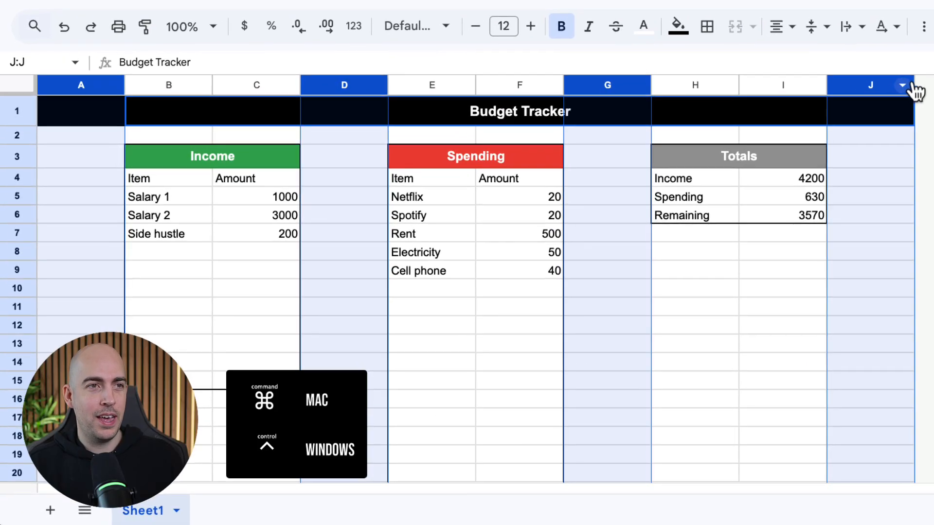
pyautogui.moveTo(913, 80); pyautogui.dragTo(845, 85)
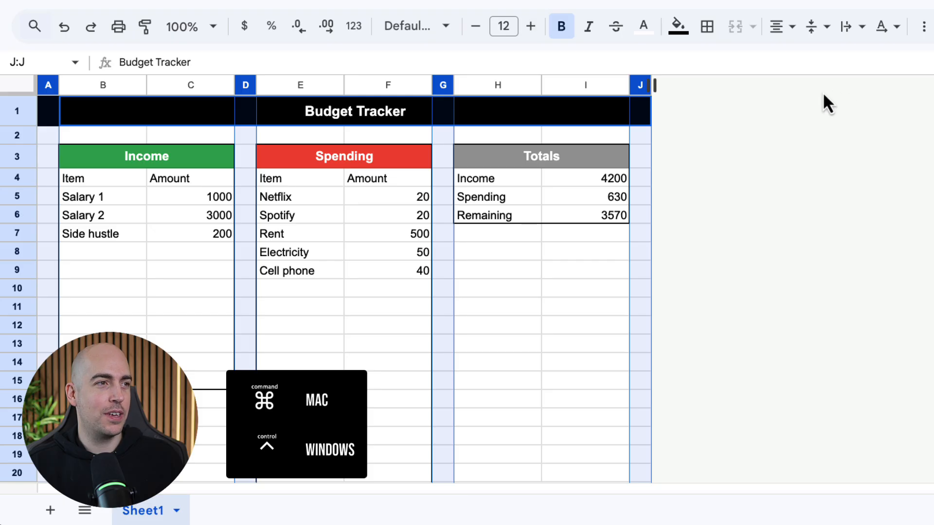
pyautogui.click(479, 259)
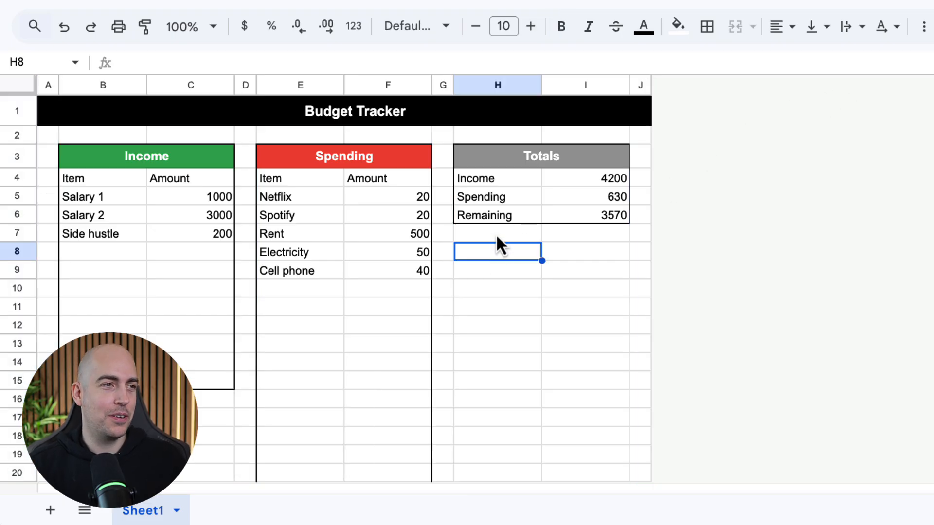
# - Bold the Item and Amount headers in B4:C4 and E4:F4 and the Remaining row H6:I6
pyautogui.moveTo(144, 182); pyautogui.dragTo(170, 182)
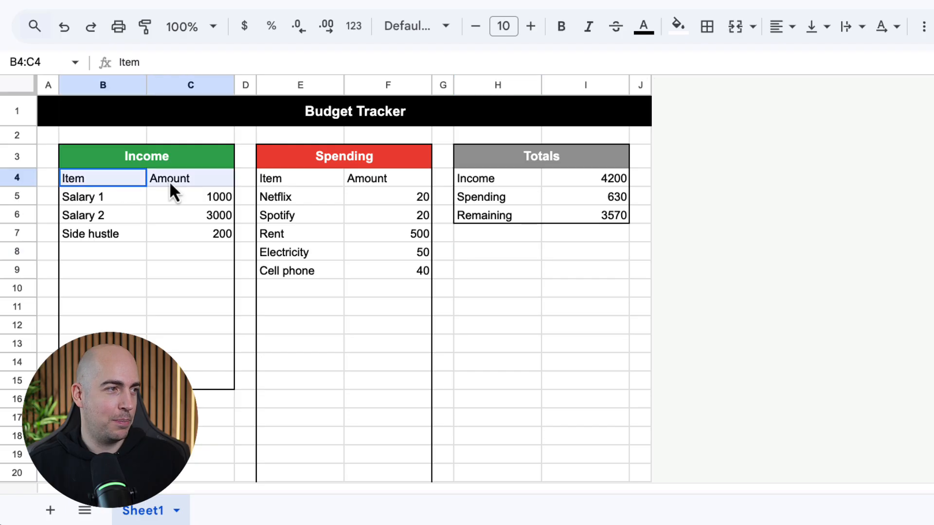
pyautogui.hotkey('ctrl', 'b')
pyautogui.moveTo(281, 179); pyautogui.dragTo(359, 178)
pyautogui.hotkey('ctrl', 'b')
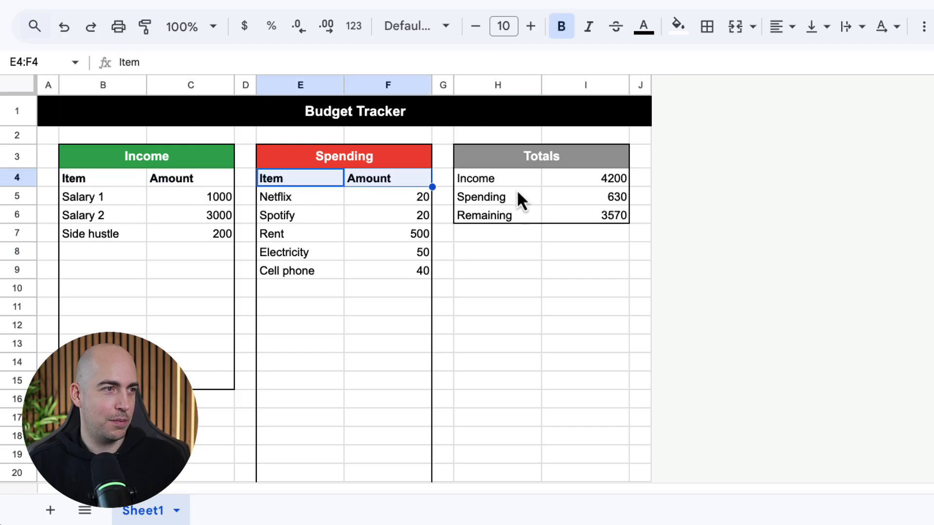
pyautogui.moveTo(509, 220); pyautogui.dragTo(553, 216)
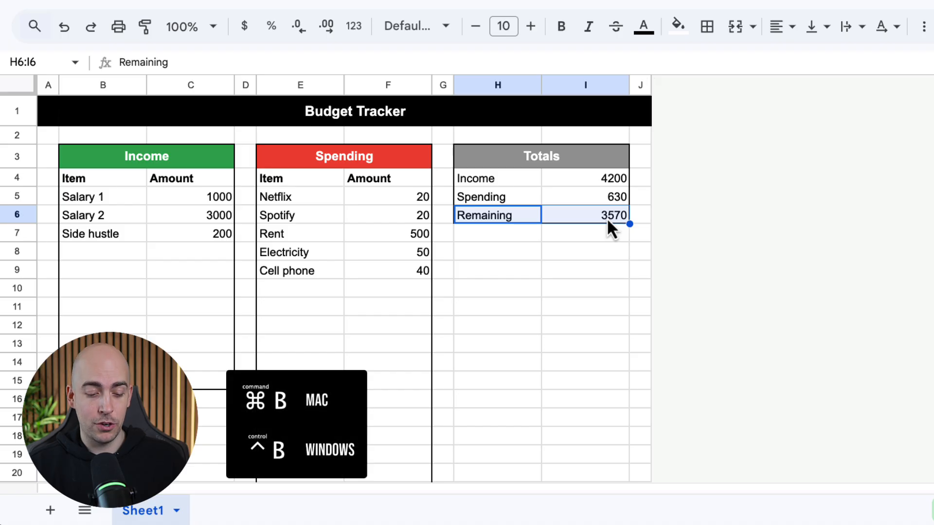
pyautogui.hotkey('ctrl', 'b')
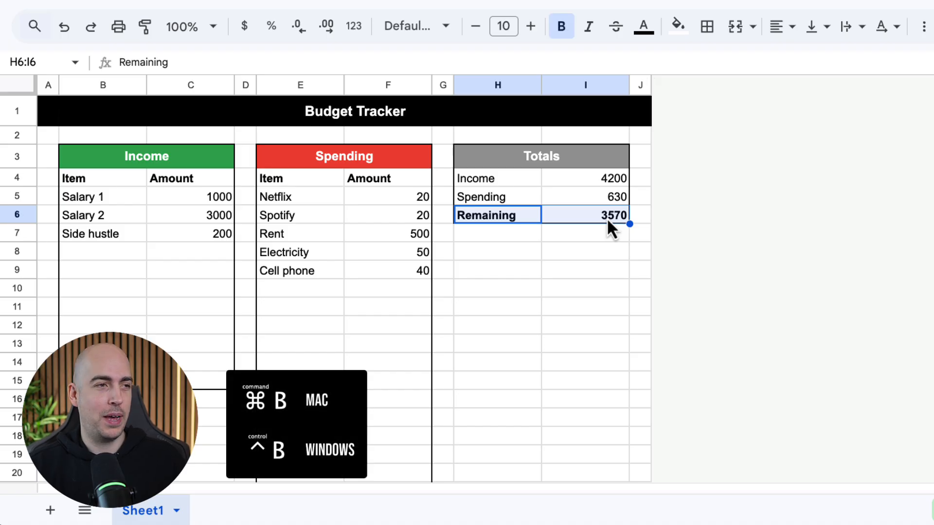
# - Start a conditional formatting rule for the Remaining amount in I6 with the condition less than or equal to 0
pyautogui.click(604, 218)
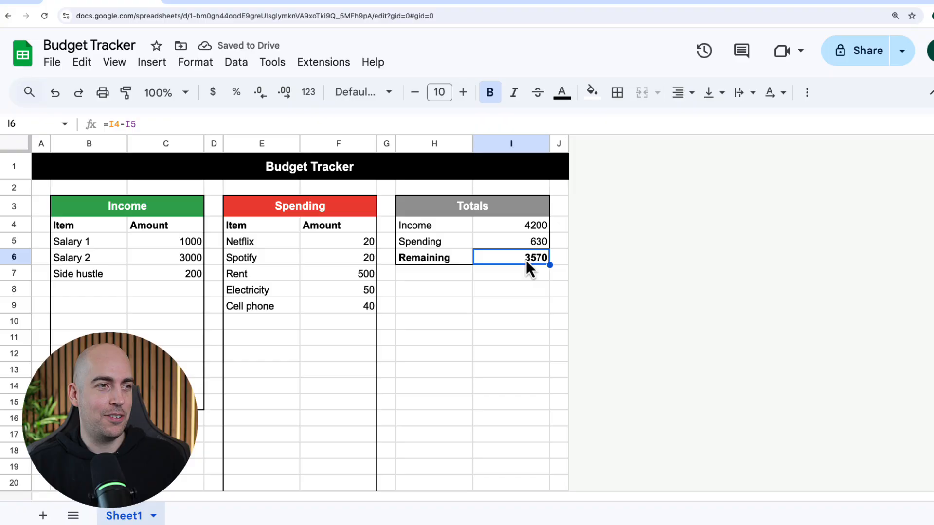
pyautogui.click(195, 62)
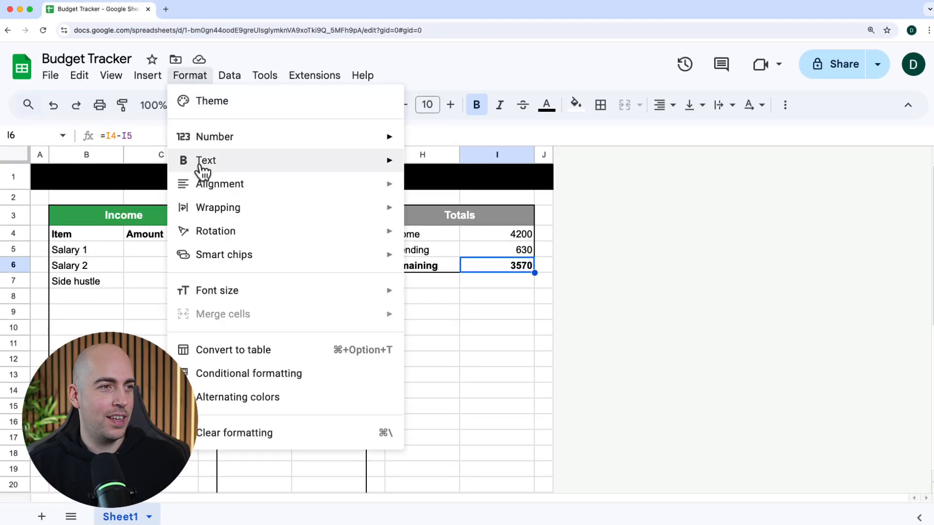
pyautogui.click(260, 379)
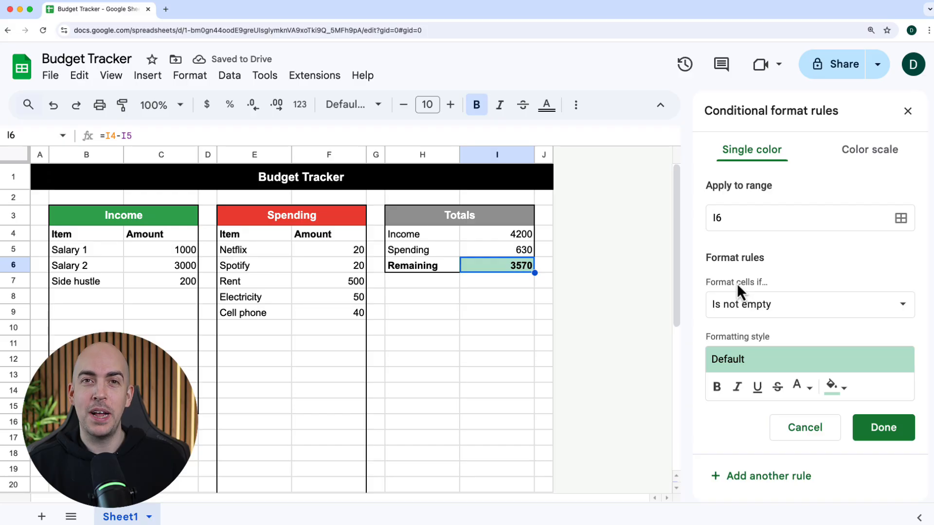
pyautogui.click(732, 307)
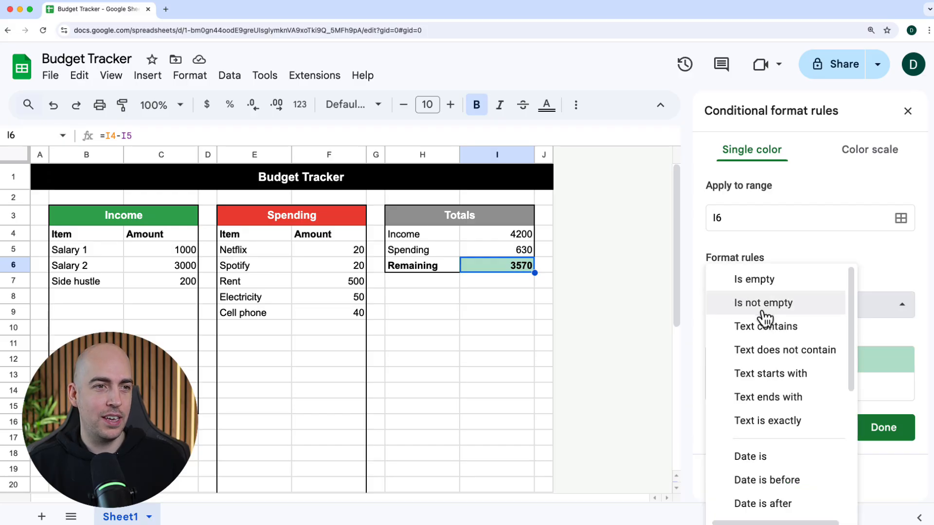
pyautogui.scroll(-5, 765, 318)
pyautogui.click(780, 393)
pyautogui.click(741, 337)
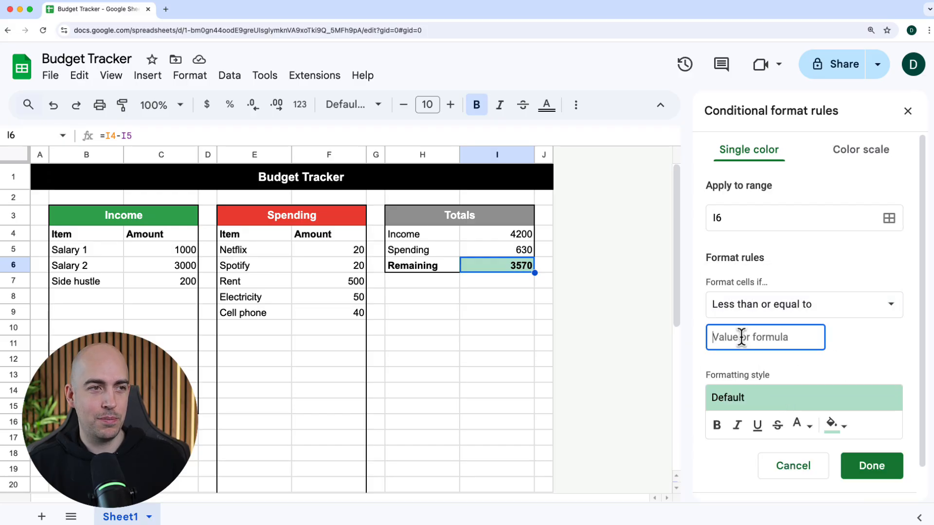
pyautogui.write('0')
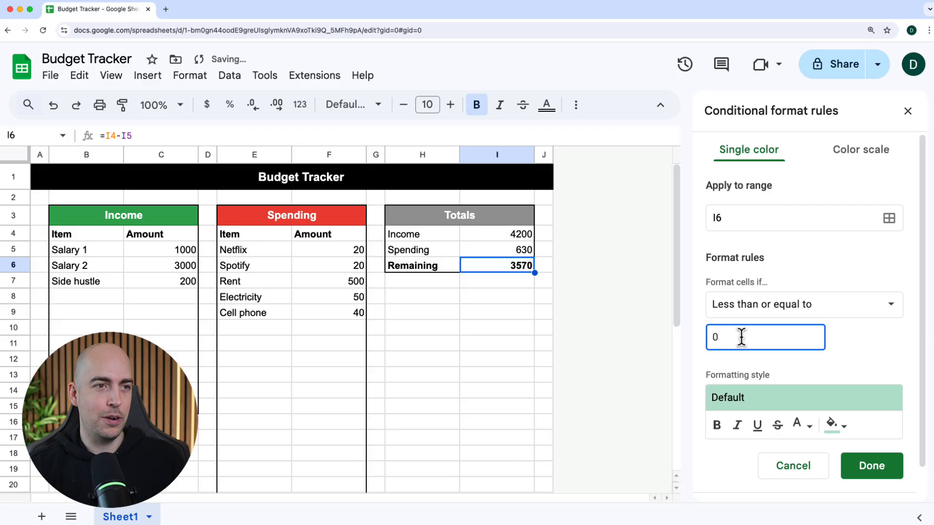
# - Give the less-than-or-equal-to-0 rule for I6 the light red preset fill style and save the rule
pyautogui.click(744, 404)
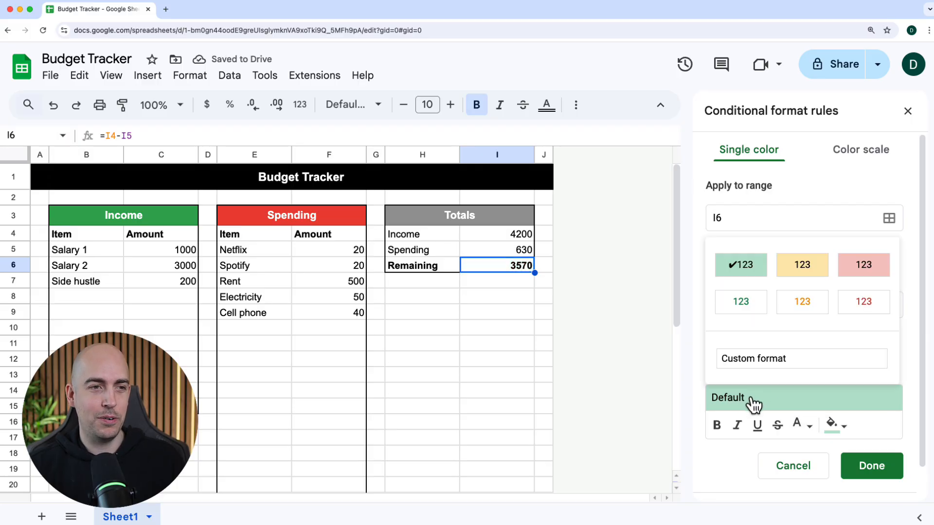
pyautogui.click(878, 270)
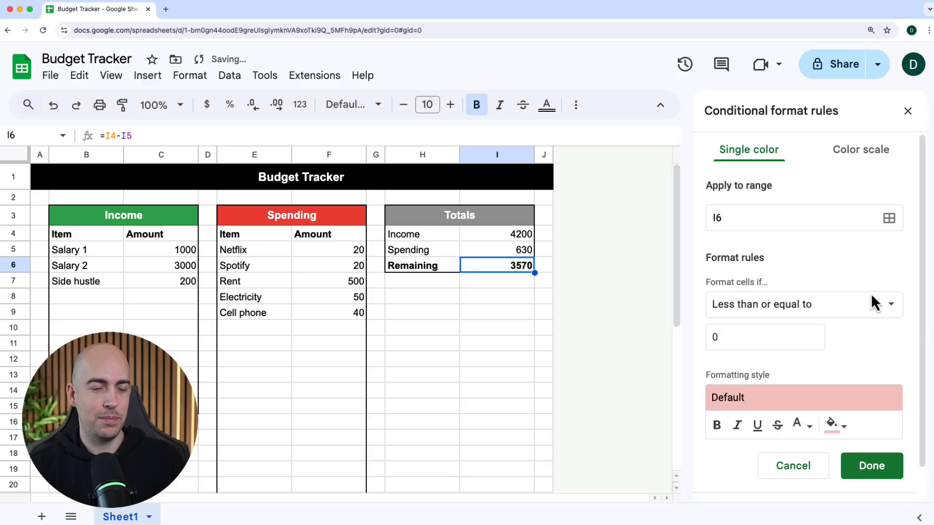
pyautogui.click(875, 467)
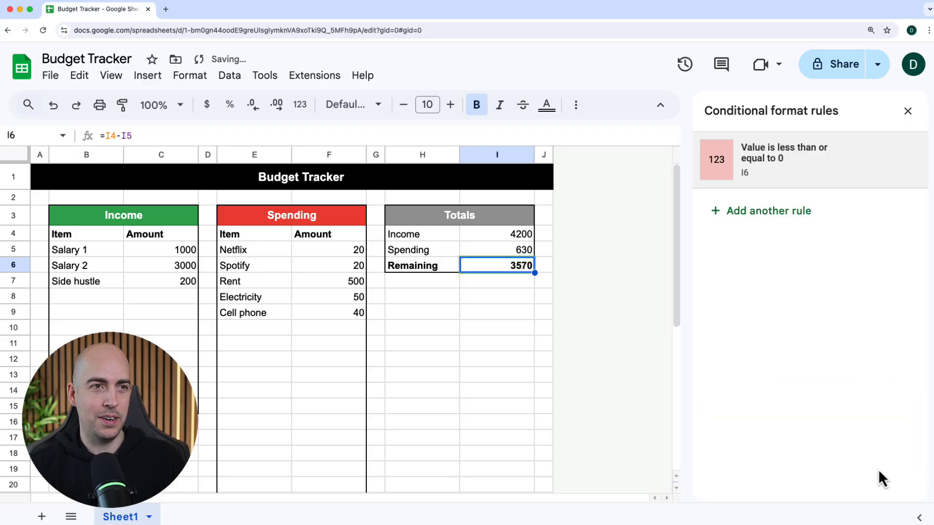
# - Add a second conditional formatting rule to I6 for values greater than or equal to 1, keeping the default green fill
pyautogui.click(748, 212)
pyautogui.click(788, 305)
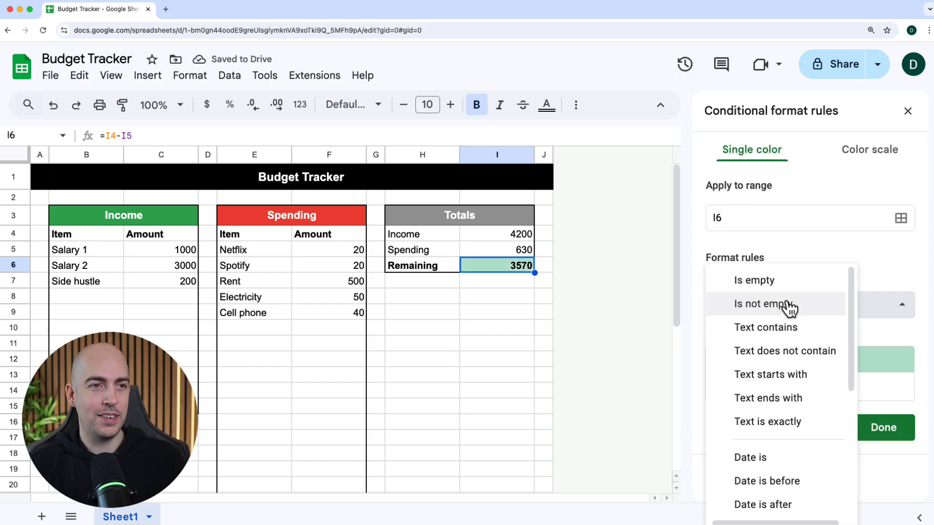
pyautogui.scroll(-5, 788, 307)
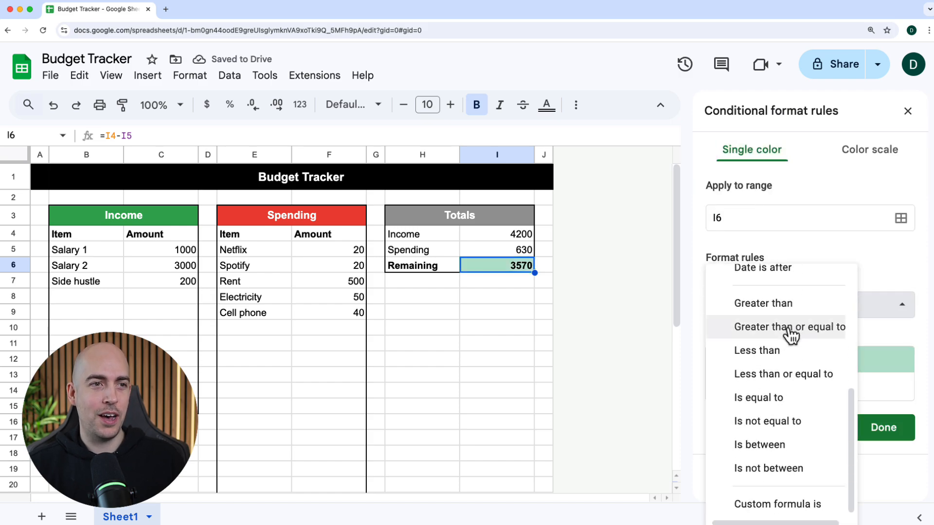
pyautogui.click(790, 330)
pyautogui.click(779, 337)
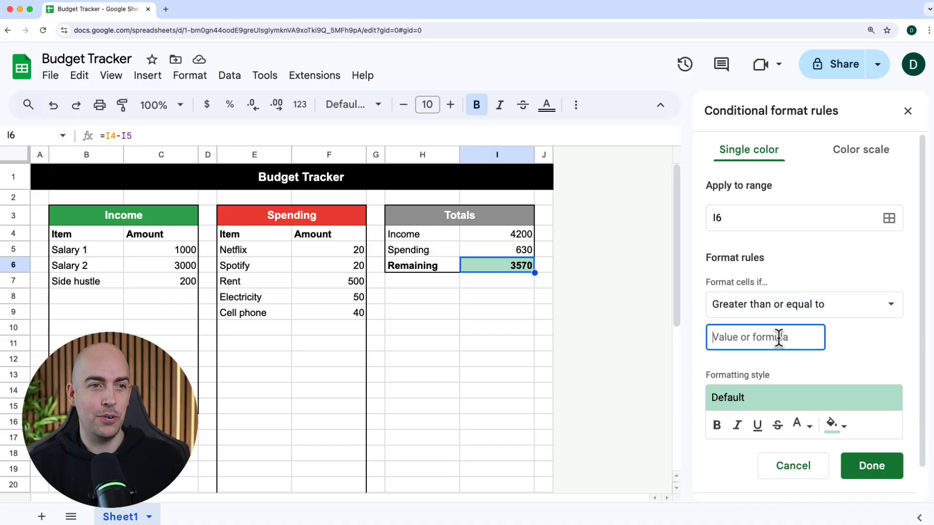
pyautogui.write('1')
pyautogui.click(875, 472)
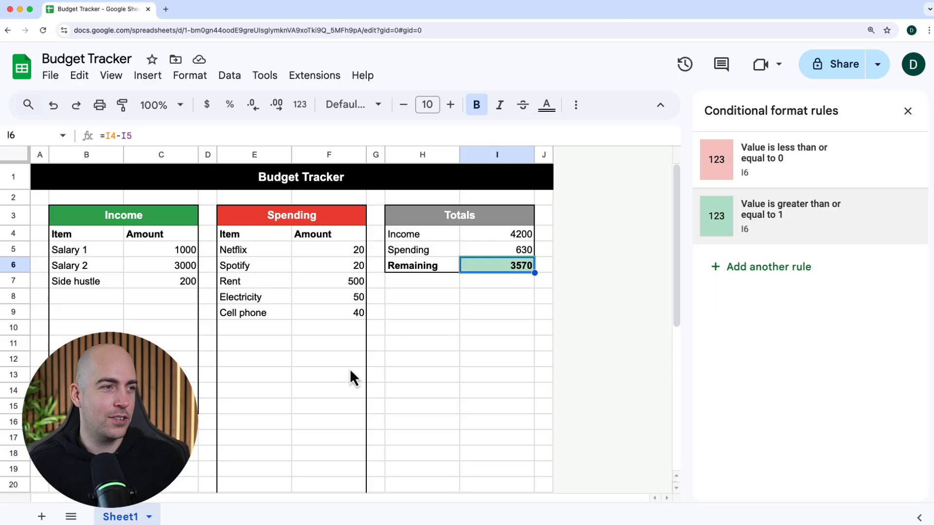
# - Enter 5000 in F10 of the Spending section to test the Remaining amount's conditional formatting
pyautogui.click(313, 328)
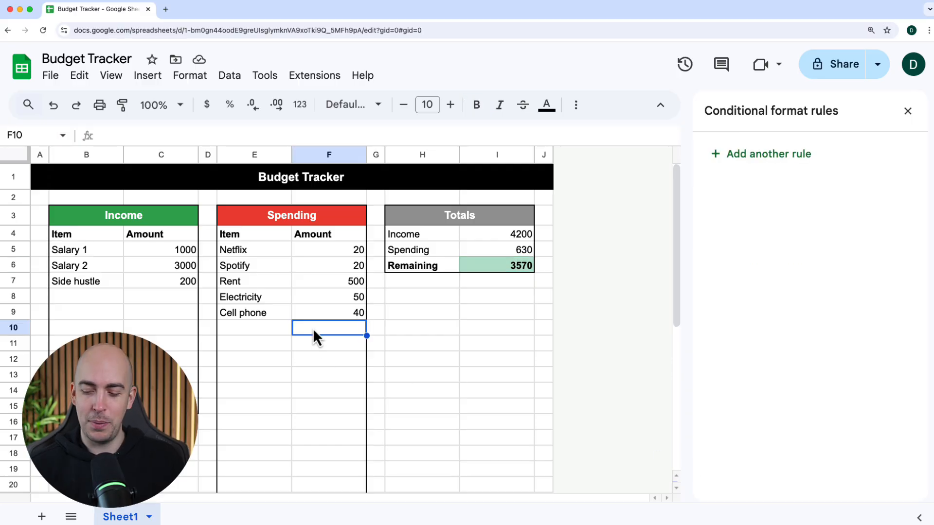
pyautogui.write('5000')
pyautogui.press('Return')
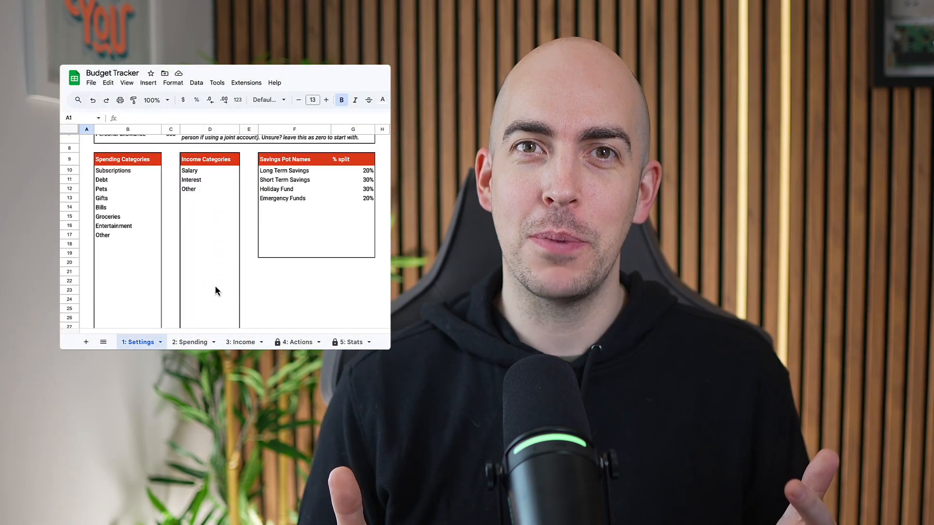
# - Look through the Spending, Income and Actions sheets of the multi-sheet Budget Tracker
pyautogui.click(193, 342)
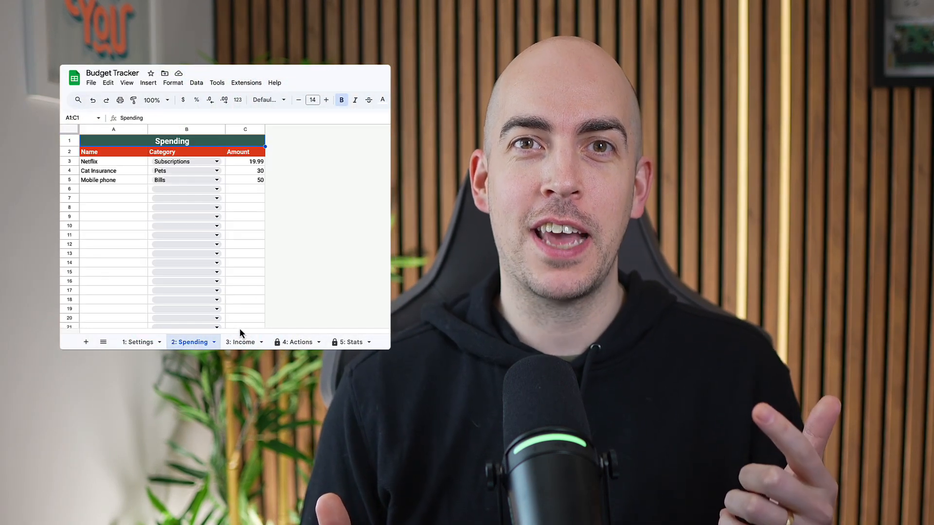
pyautogui.click(240, 341)
pyautogui.click(296, 342)
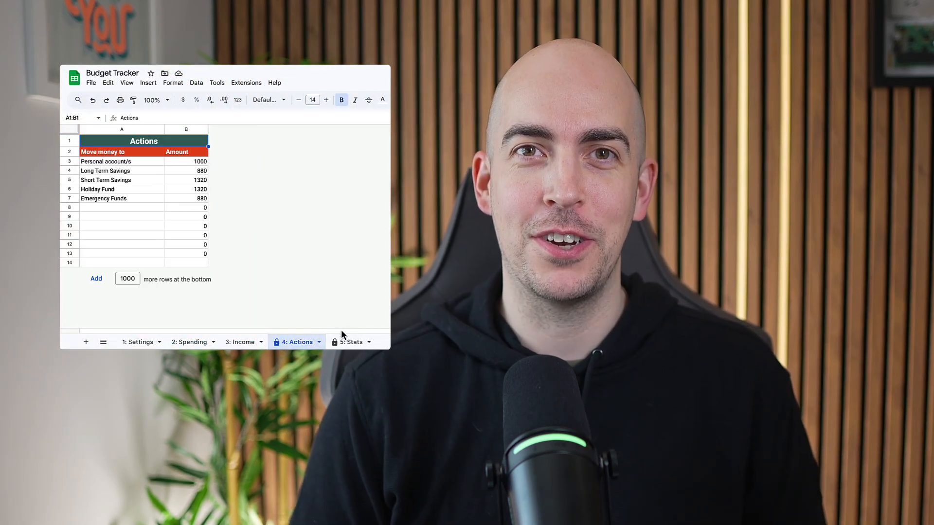